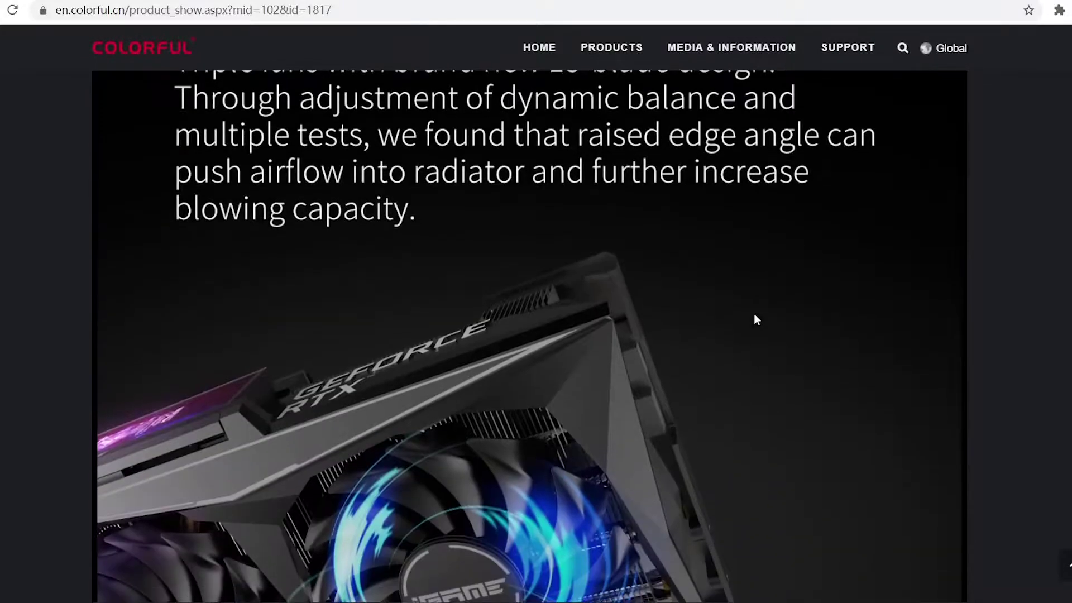
pyautogui.scroll(-2, 754, 314)
pyautogui.scroll(-2, 753, 313)
pyautogui.scroll(-3, 754, 313)
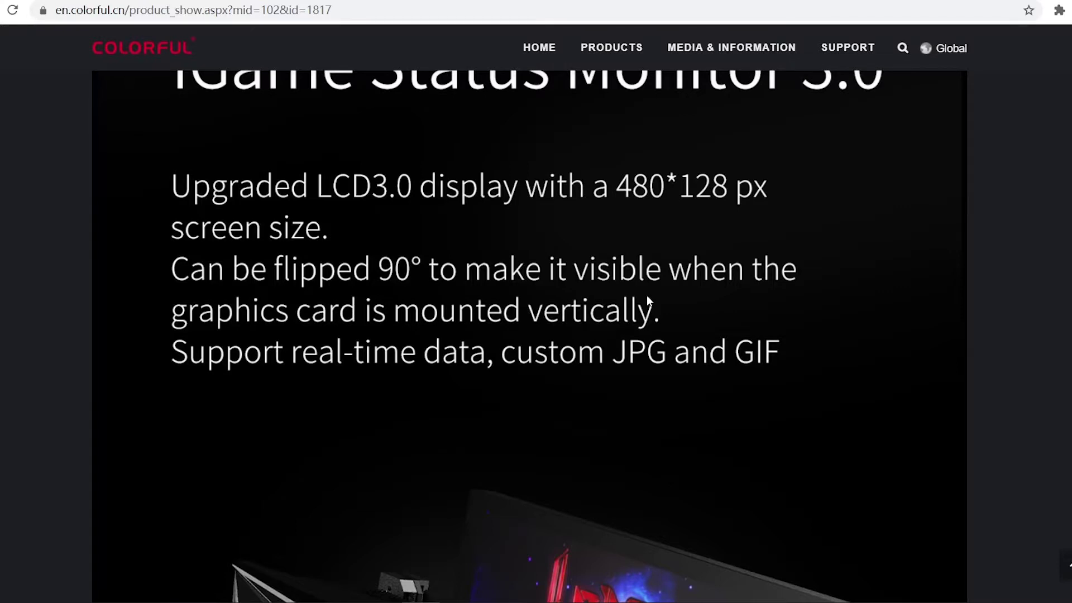
pyautogui.scroll(-5, 647, 295)
pyautogui.scroll(-2, 625, 267)
pyautogui.scroll(-5, 626, 267)
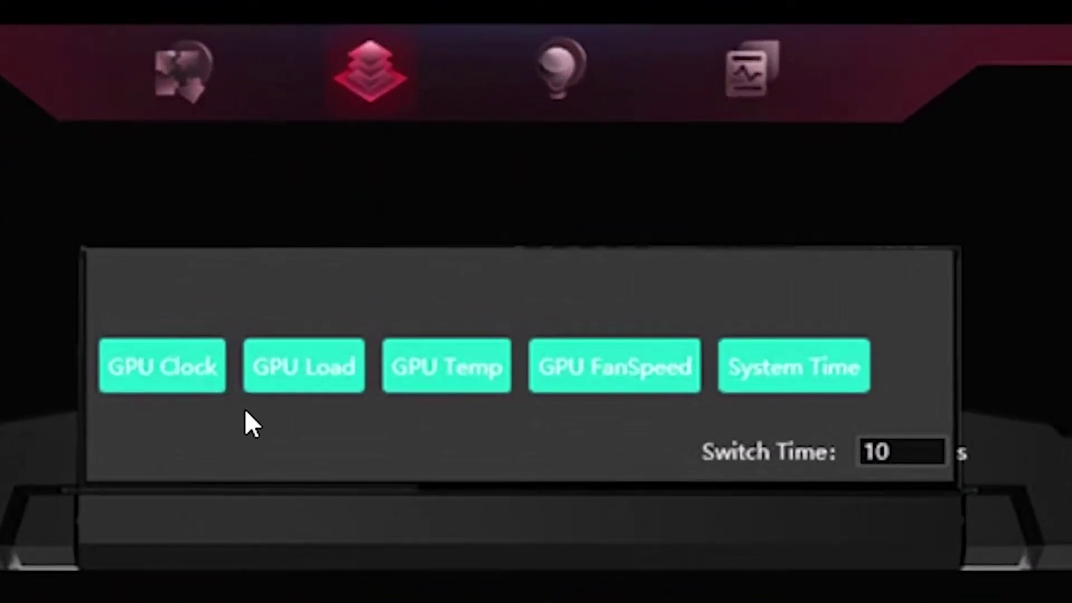
pyautogui.scroll(-2, 390, 206)
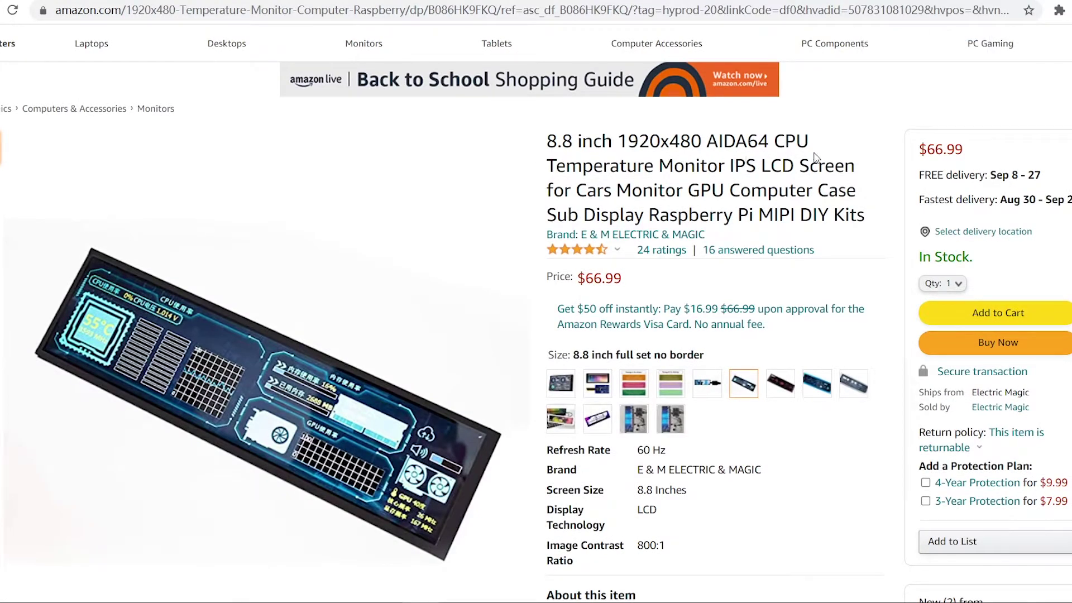
pyautogui.scroll(-1, 810, 186)
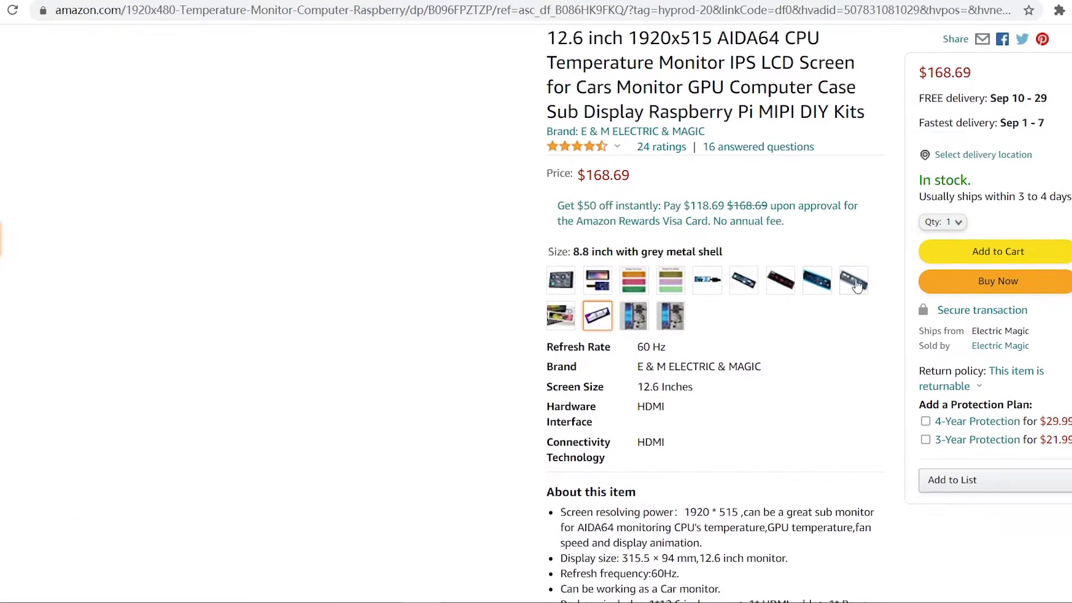
# Switch the listing to the 8.8 inch grey metal shell version at $126.69.
pyautogui.click(853, 355)
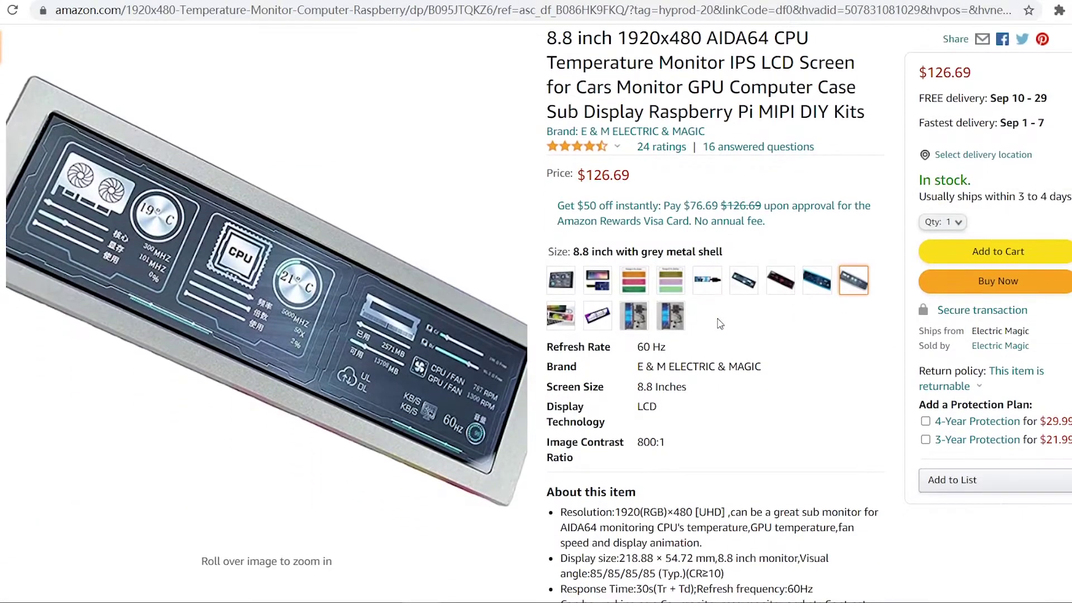
pyautogui.scroll(-3, 718, 323)
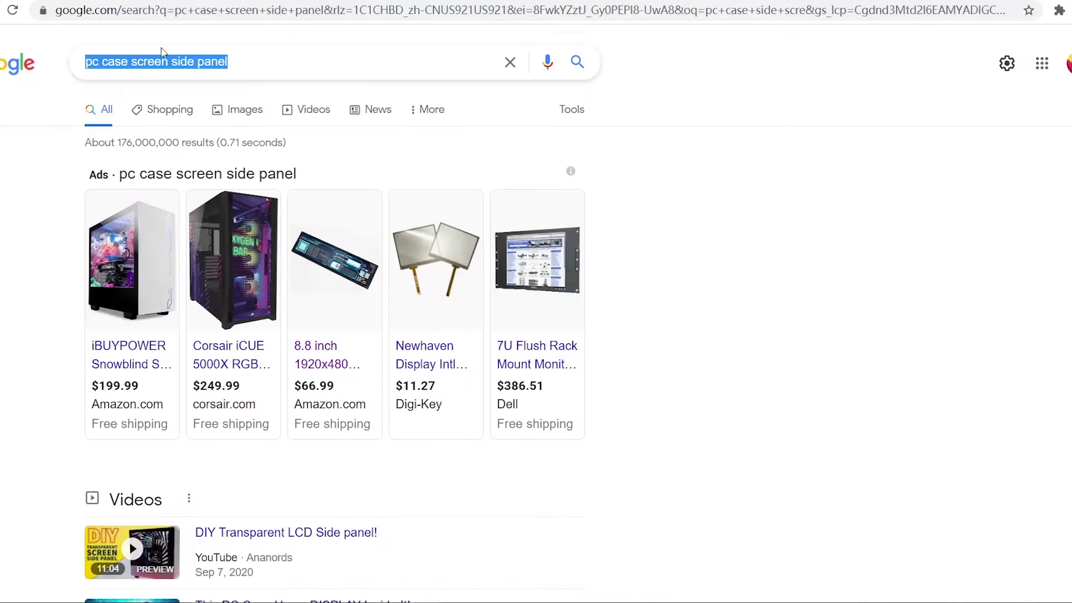
pyautogui.write('ali')
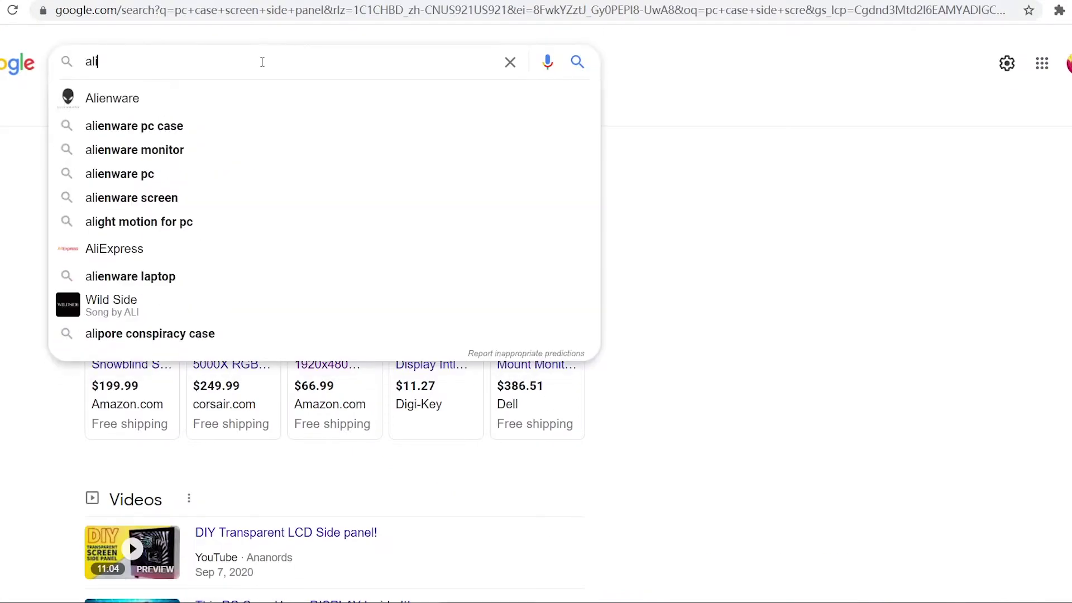
pyautogui.write('ewxpress')
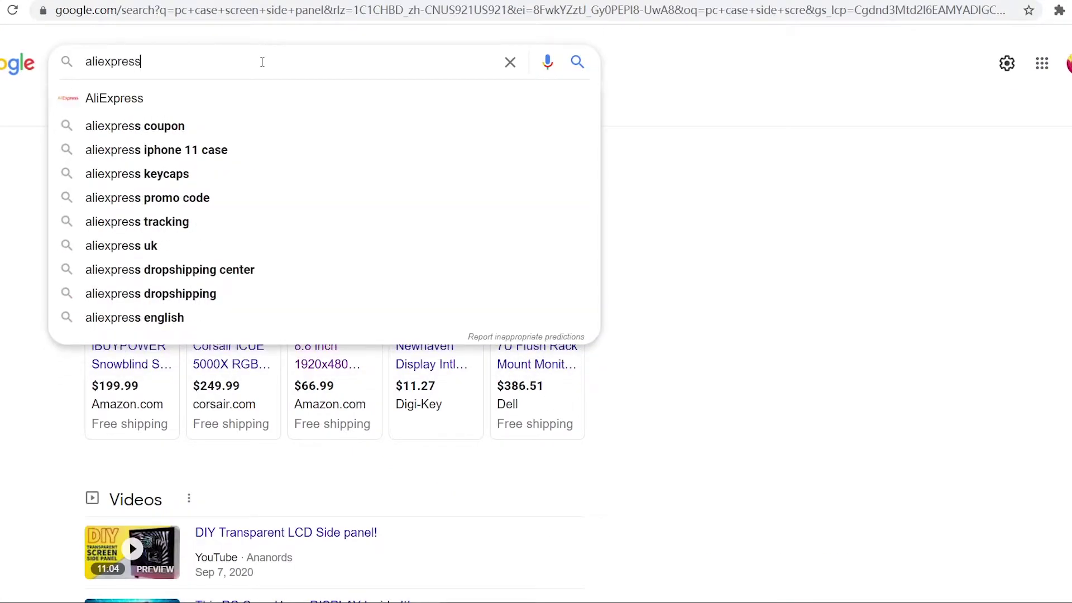
# Search Google for aliexpress, reach the 7-inch case display listing and block its notifications.
pyautogui.press('Return')
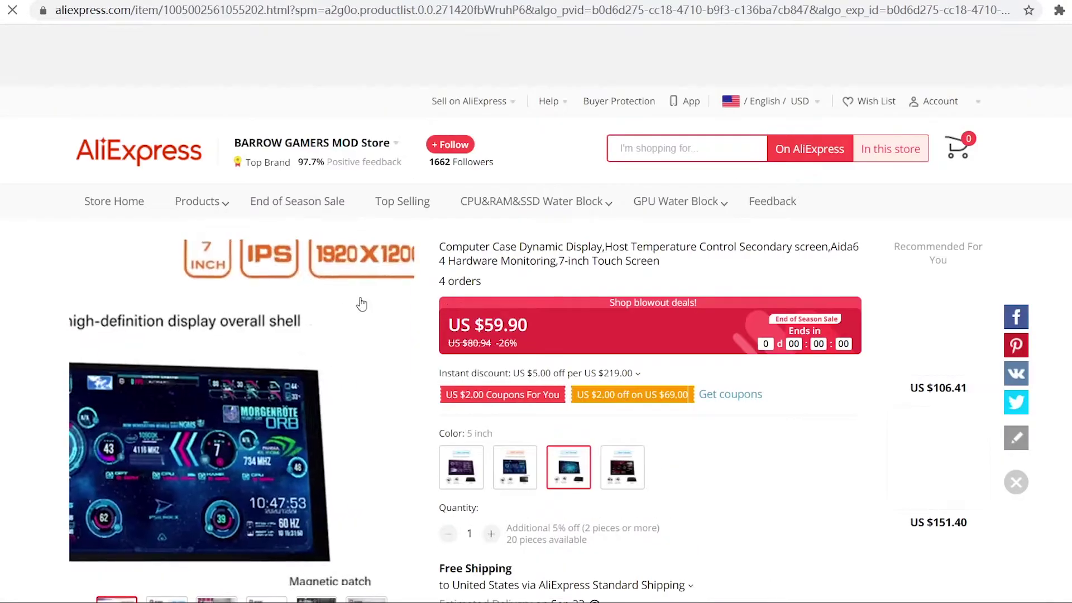
pyautogui.scroll(-3, 361, 304)
pyautogui.scroll(-2, 247, 264)
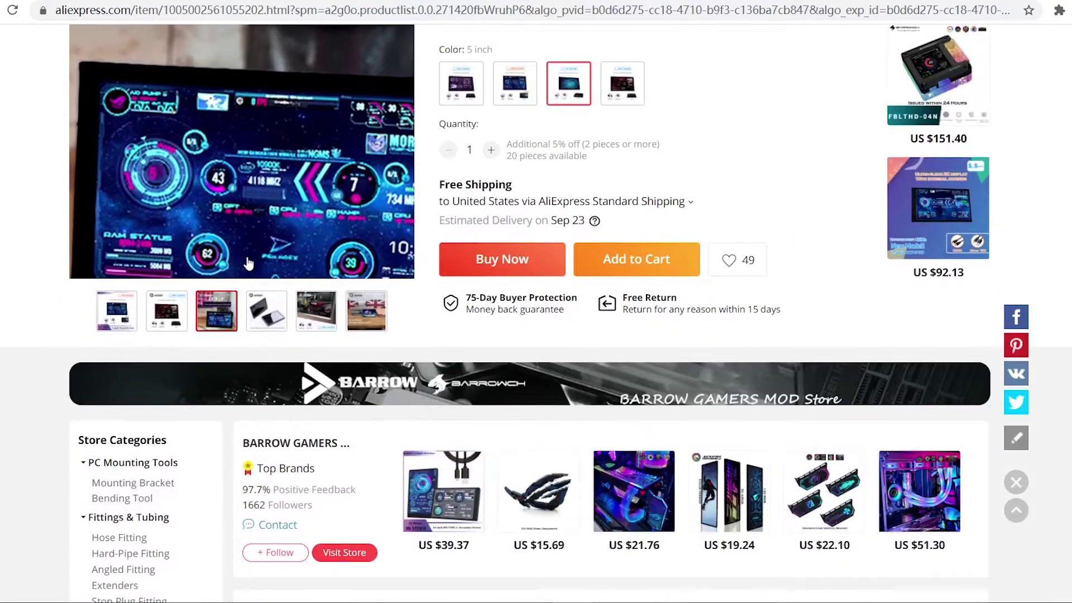
pyautogui.scroll(1, 247, 263)
pyautogui.scroll(2, 247, 264)
pyautogui.scroll(-10, 335, 260)
pyautogui.scroll(-5, 401, 256)
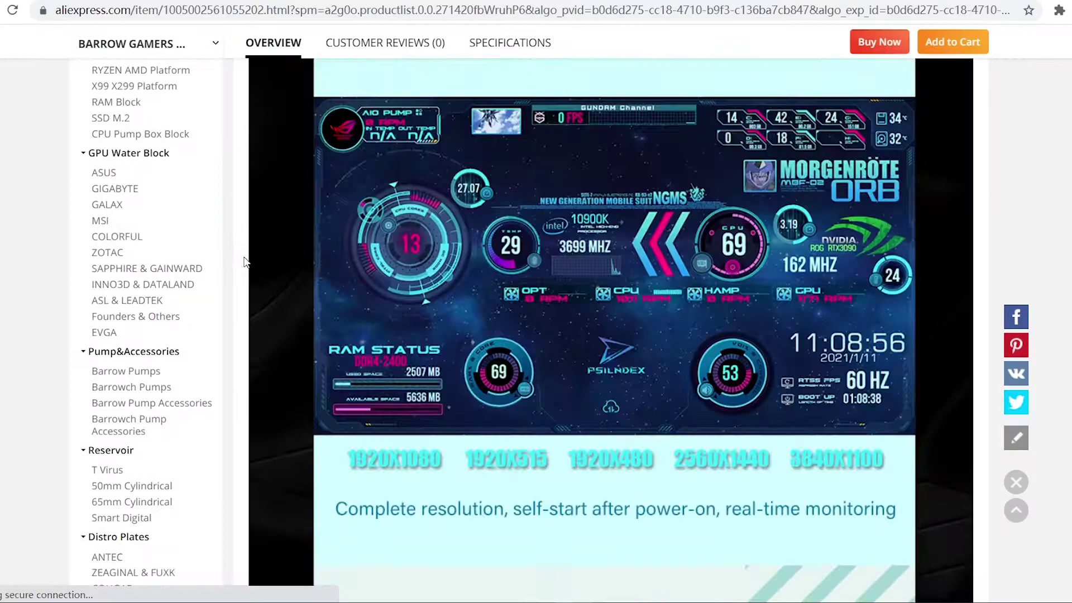
pyautogui.scroll(-2, 423, 252)
pyautogui.scroll(-2, 481, 270)
pyautogui.scroll(3, 482, 270)
pyautogui.scroll(5, 593, 270)
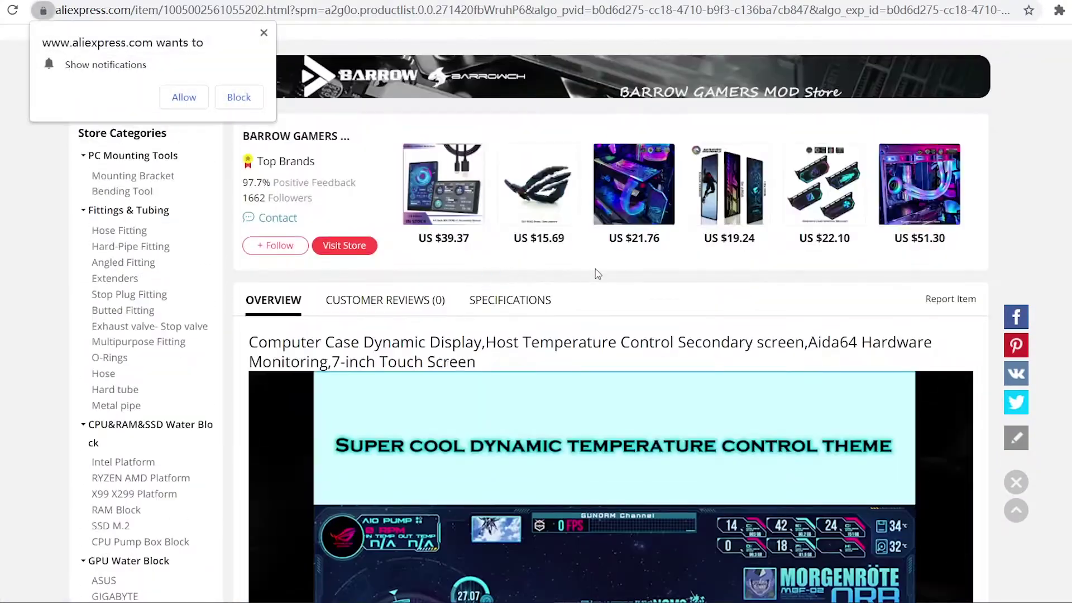
pyautogui.scroll(-3, 624, 270)
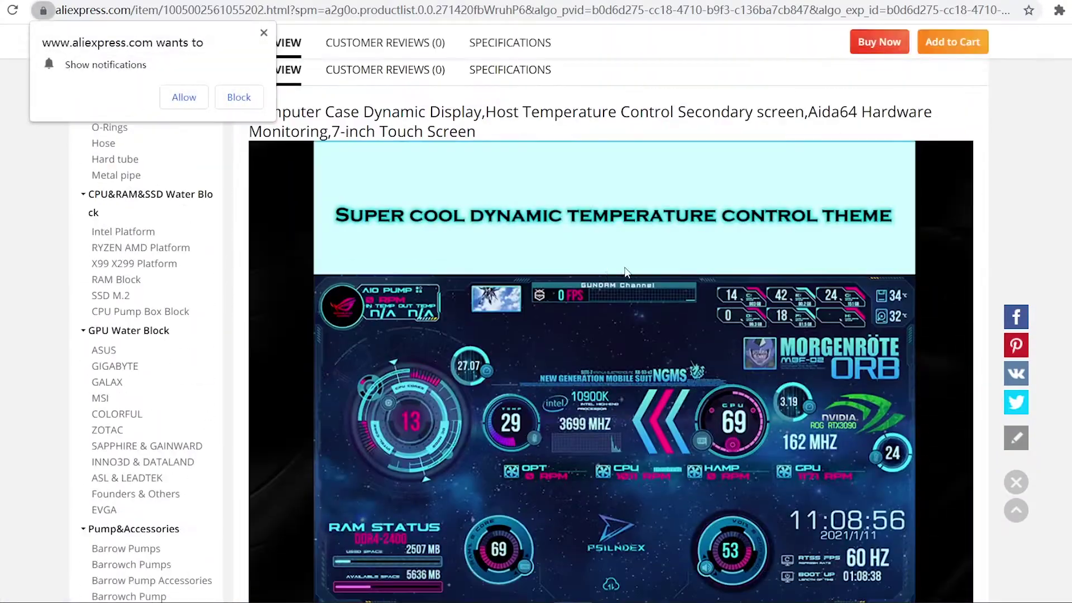
pyautogui.click(235, 100)
pyautogui.scroll(3, 336, 210)
pyautogui.scroll(5, 503, 251)
pyautogui.scroll(-10, 562, 252)
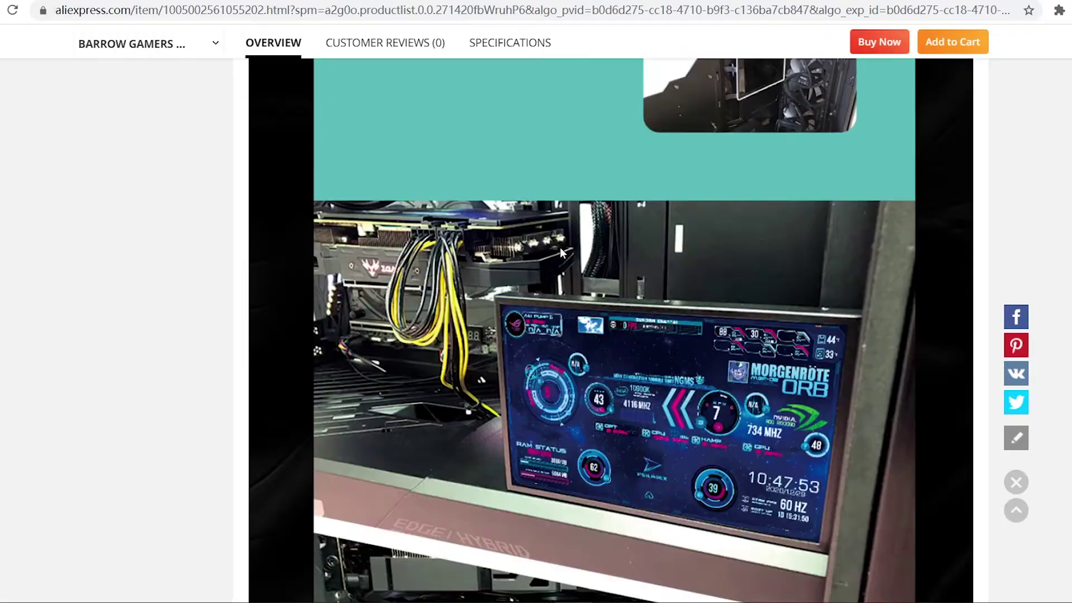
pyautogui.scroll(-1, 560, 247)
pyautogui.scroll(-1, 587, 246)
pyautogui.scroll(-1, 627, 249)
pyautogui.scroll(-2, 653, 250)
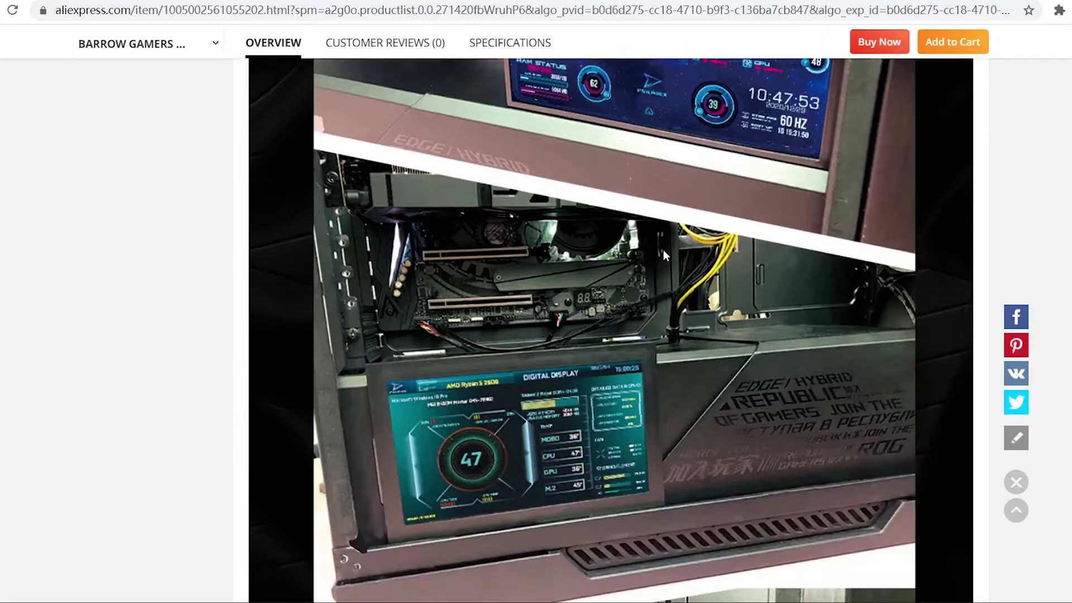
pyautogui.scroll(-2, 663, 250)
pyautogui.scroll(-5, 753, 257)
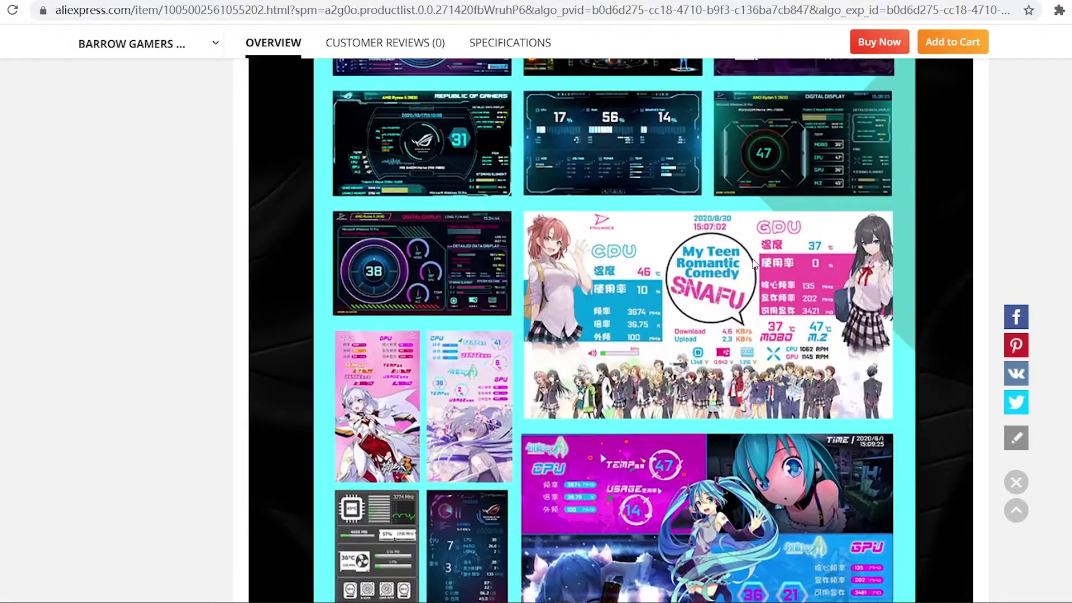
pyautogui.scroll(2, 752, 259)
pyautogui.scroll(2, 752, 258)
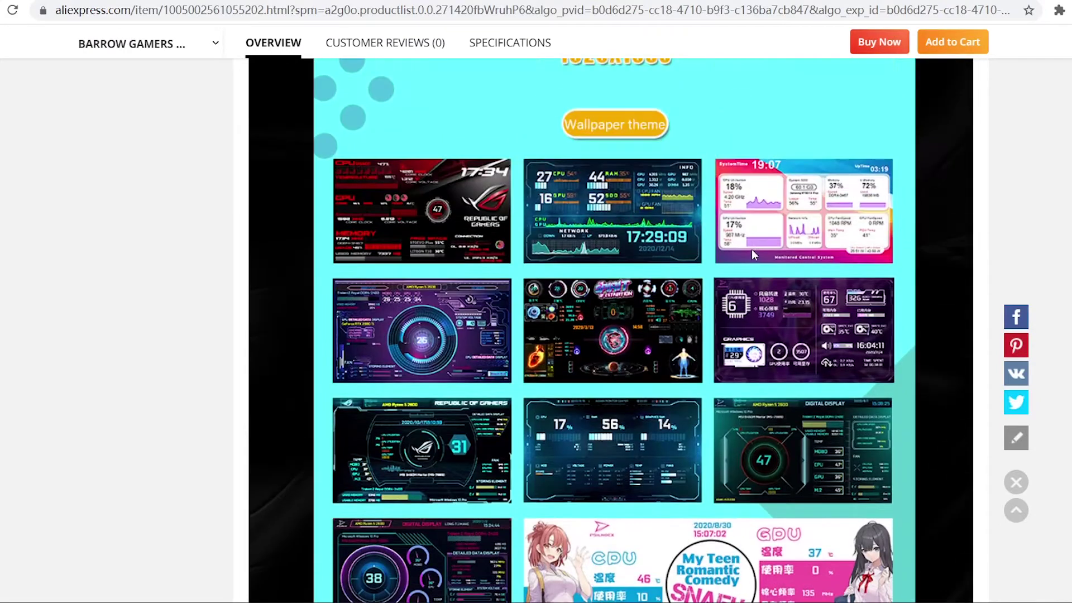
pyautogui.scroll(1, 746, 250)
pyautogui.scroll(1, 720, 248)
pyautogui.scroll(1, 636, 238)
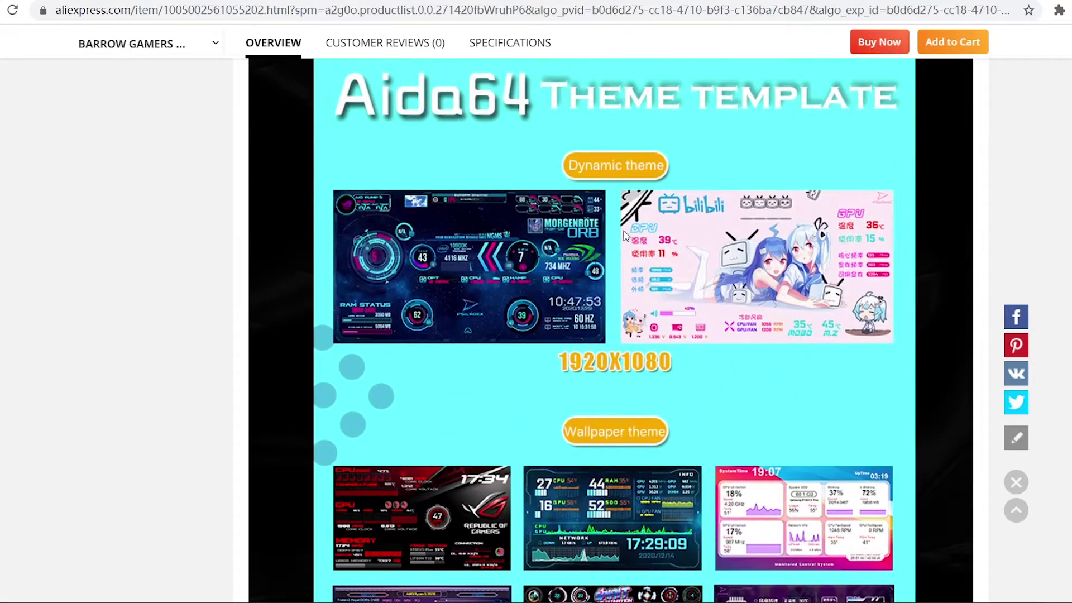
pyautogui.scroll(1, 663, 255)
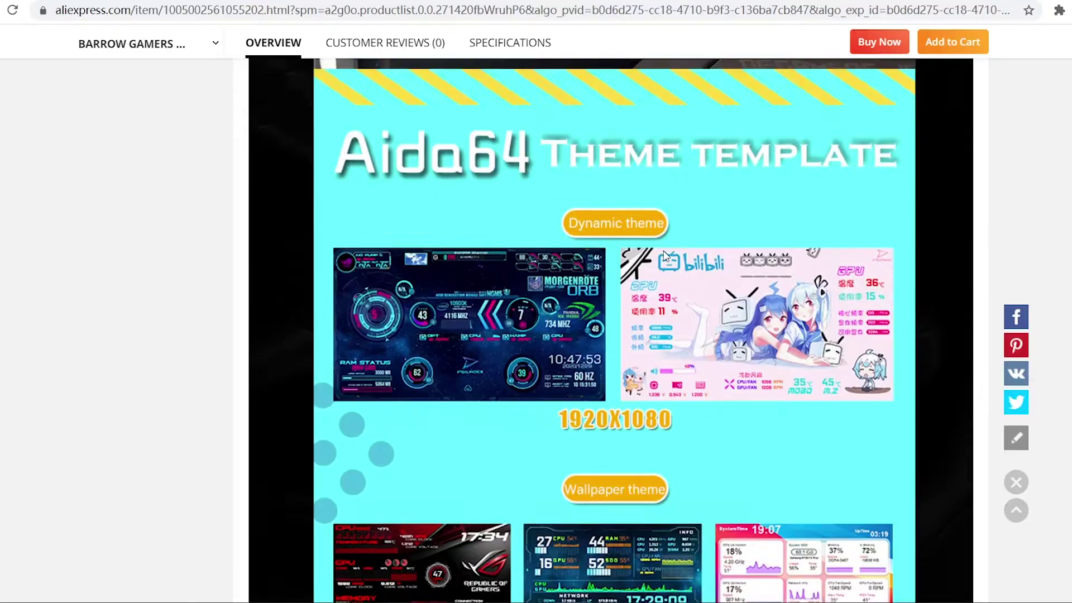
pyautogui.scroll(2, 664, 255)
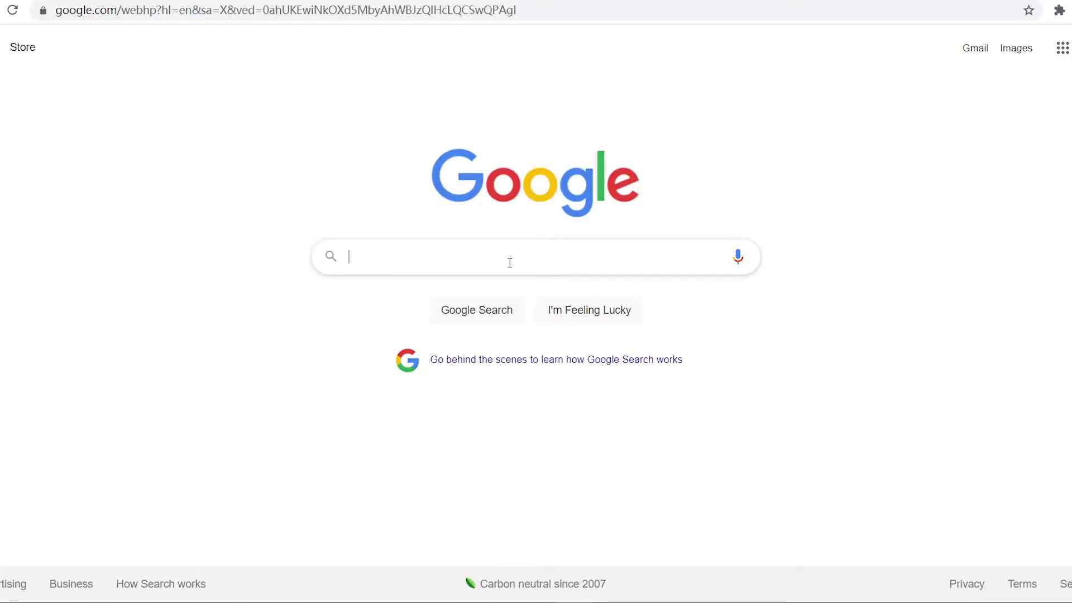
pyautogui.write('aida64')
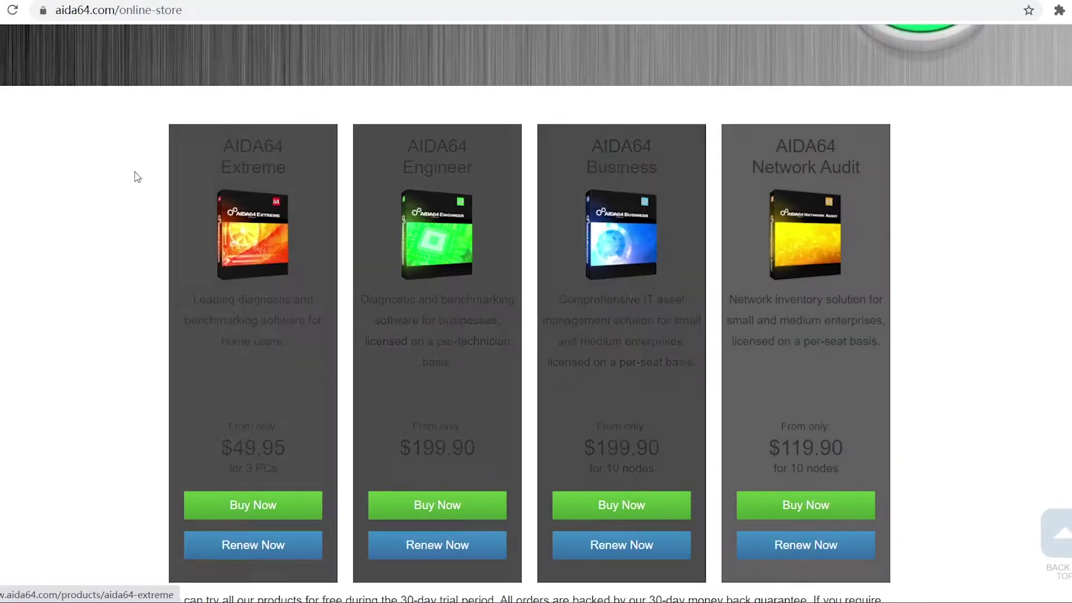
pyautogui.scroll(-1, 1021, 276)
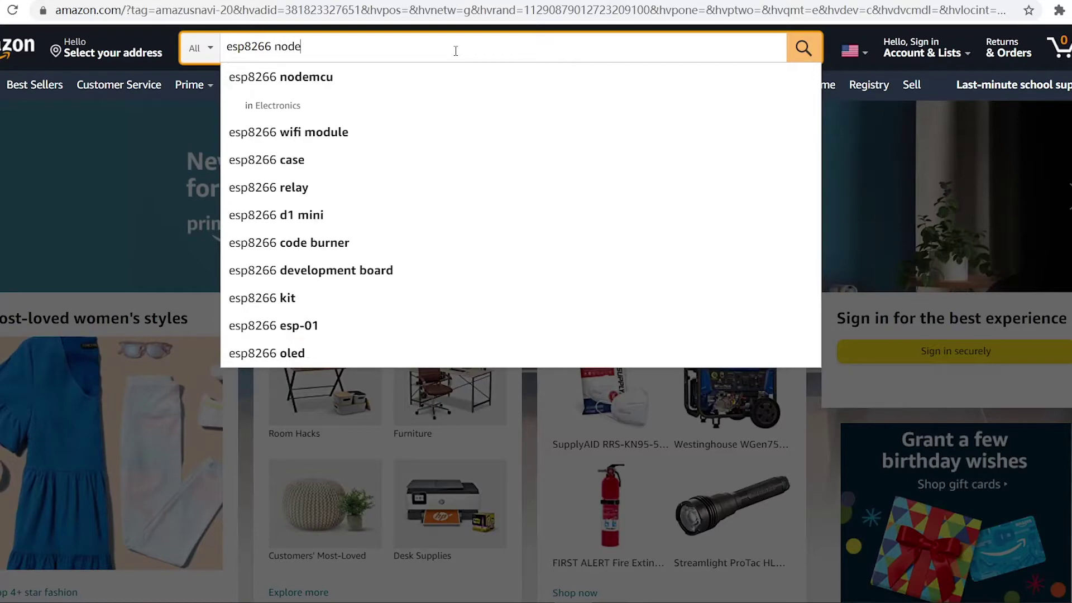
# Search Amazon for esp8266 nodemcu, then replace the query with ST7789 1.3 inch.
pyautogui.press('Return')
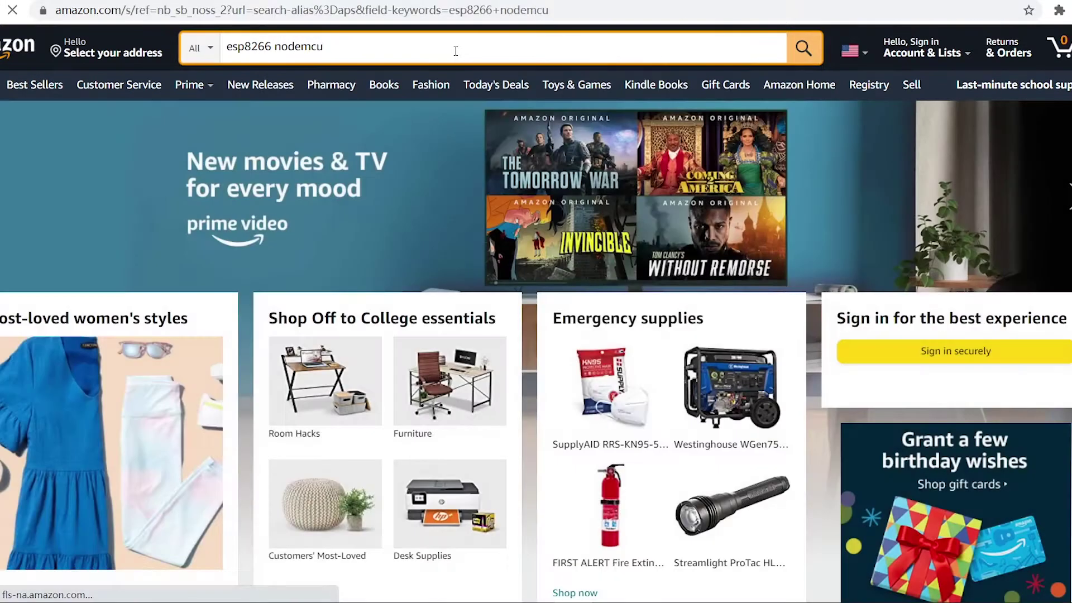
pyautogui.scroll(-1, 580, 182)
pyautogui.scroll(-2, 580, 183)
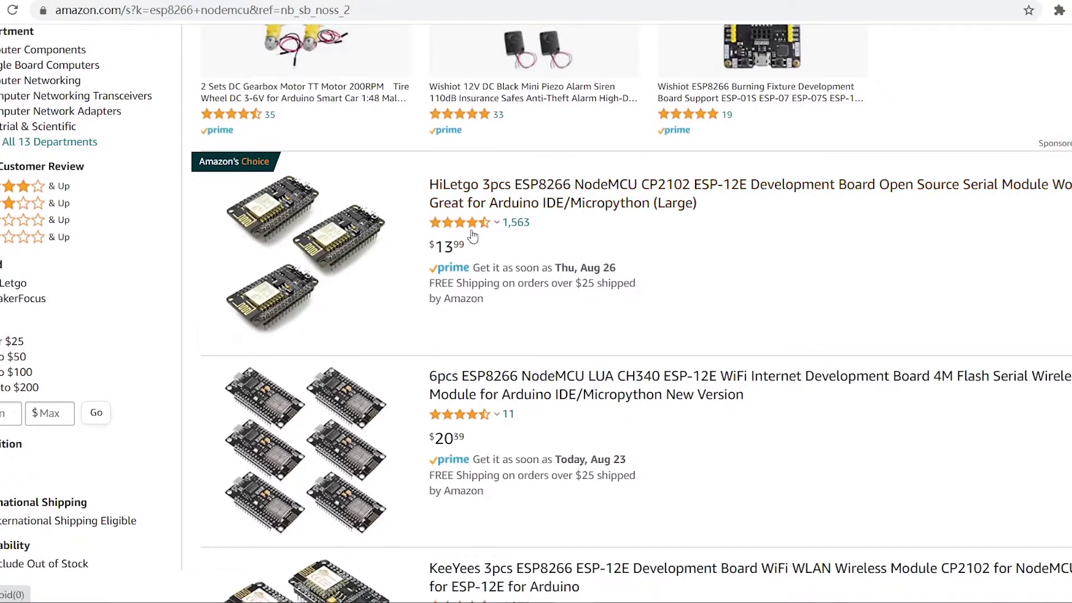
pyautogui.scroll(-1, 939, 258)
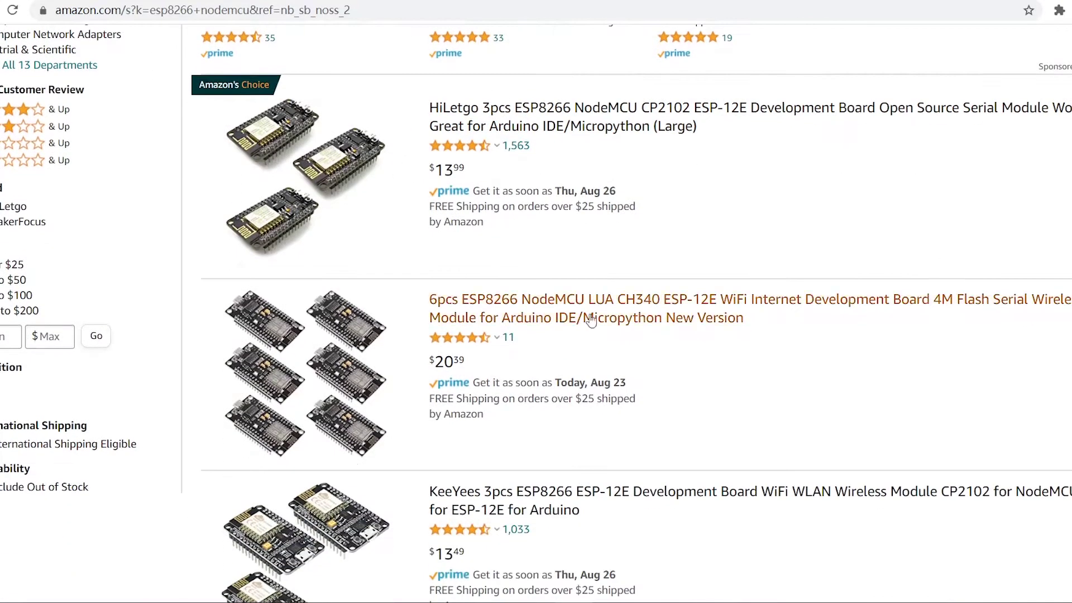
pyautogui.scroll(-2, 532, 356)
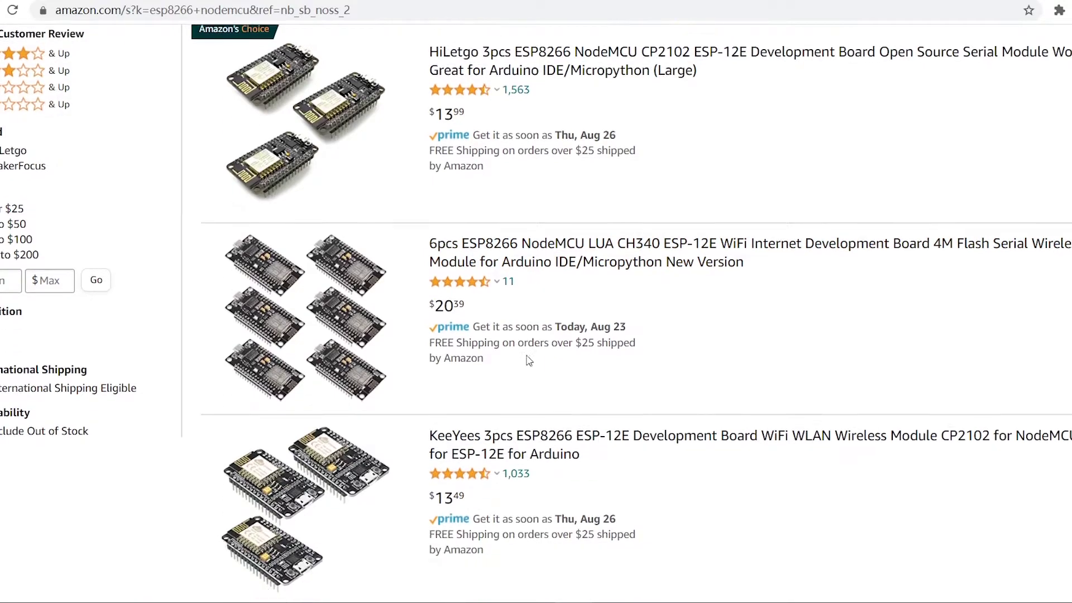
pyautogui.scroll(6, 536, 356)
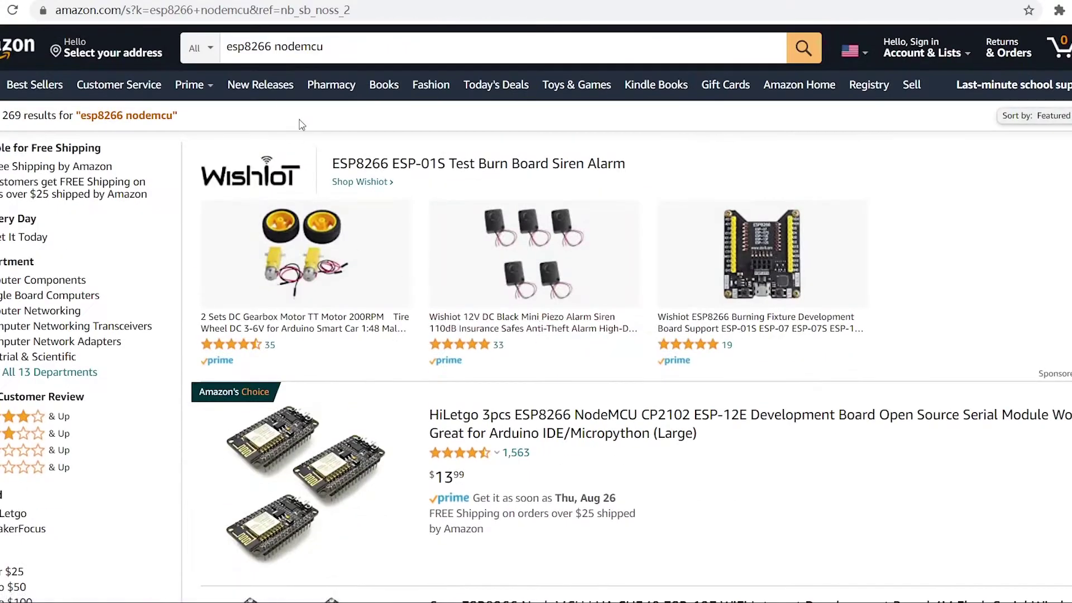
pyautogui.moveTo(242, 57); pyautogui.dragTo(227, 51)
pyautogui.write('ST')
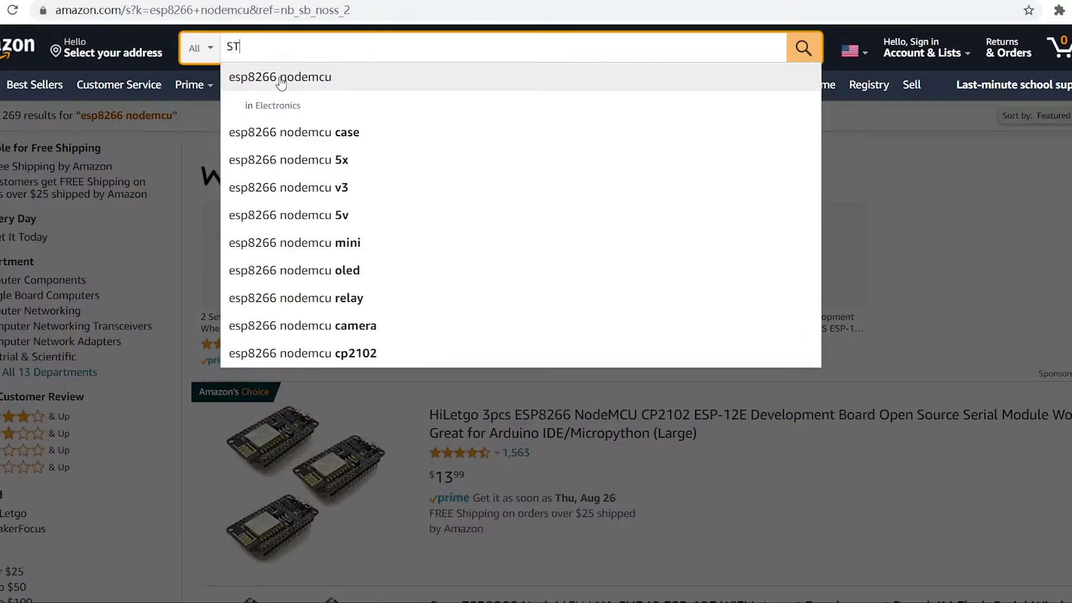
pyautogui.write('7789 1.3 inch')
pyautogui.press('Return')
pyautogui.scroll(-2, 540, 223)
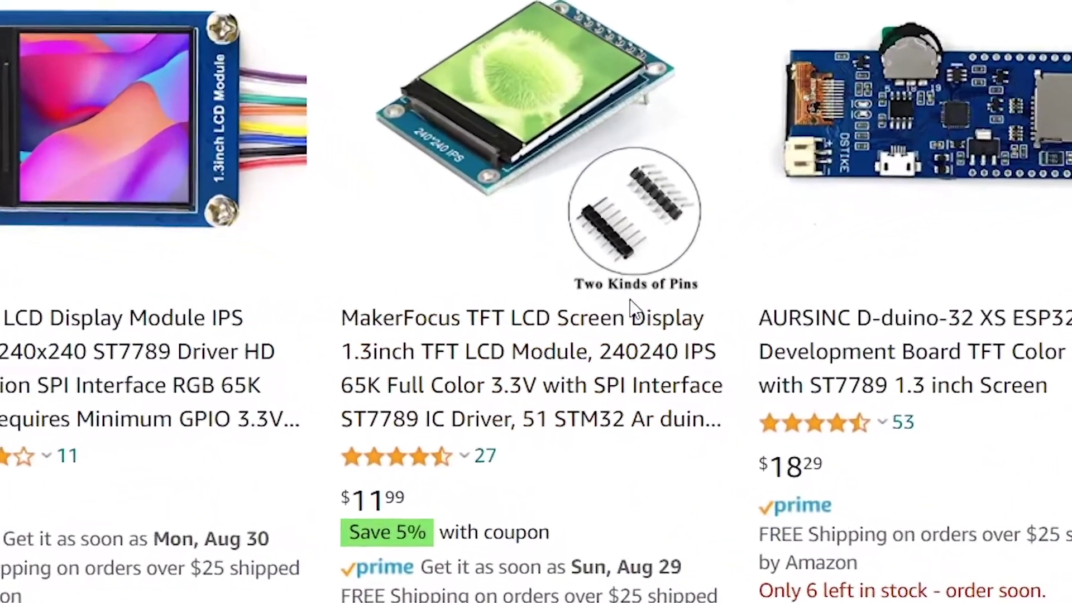
pyautogui.scroll(-2, 632, 310)
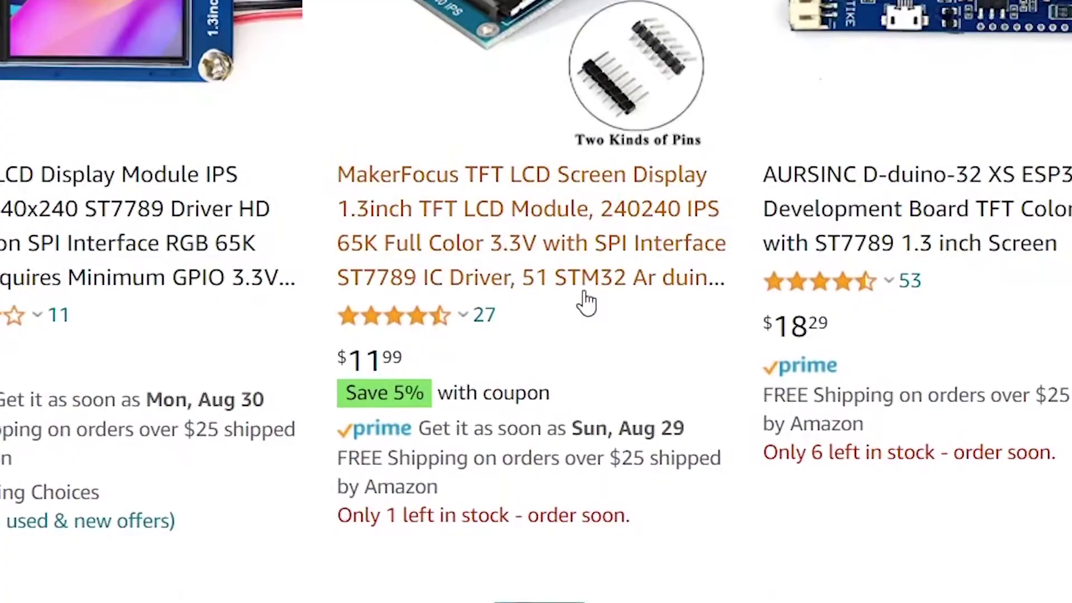
pyautogui.scroll(-1, 586, 232)
pyautogui.scroll(-3, 581, 421)
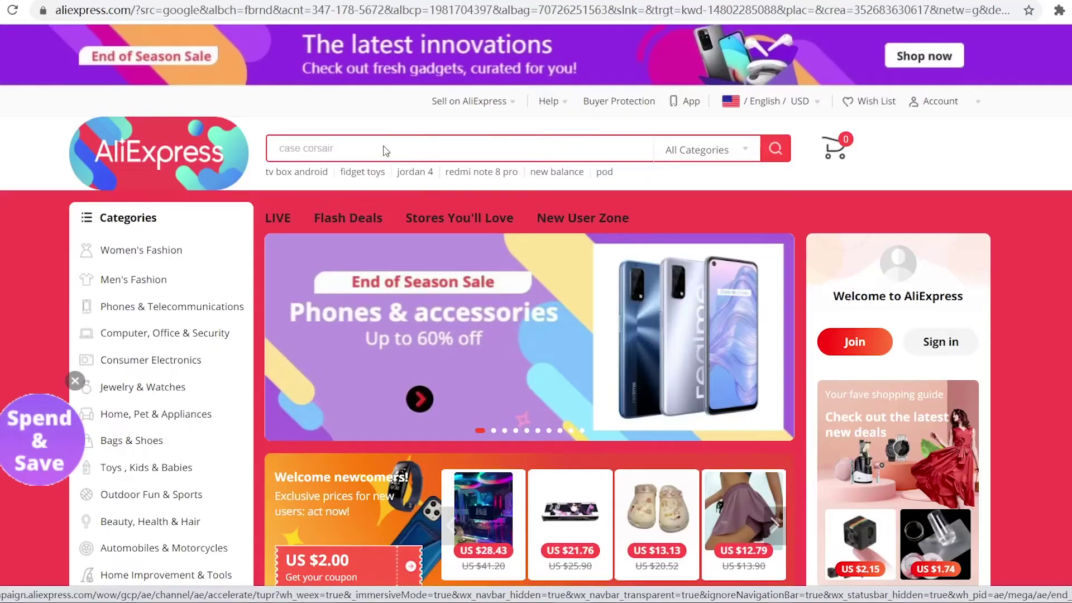
# Search AliExpress for esp8266 nodemcu, then ST7789, and open the first 240x240 IPS display listing.
pyautogui.click(384, 150)
pyautogui.write('es')
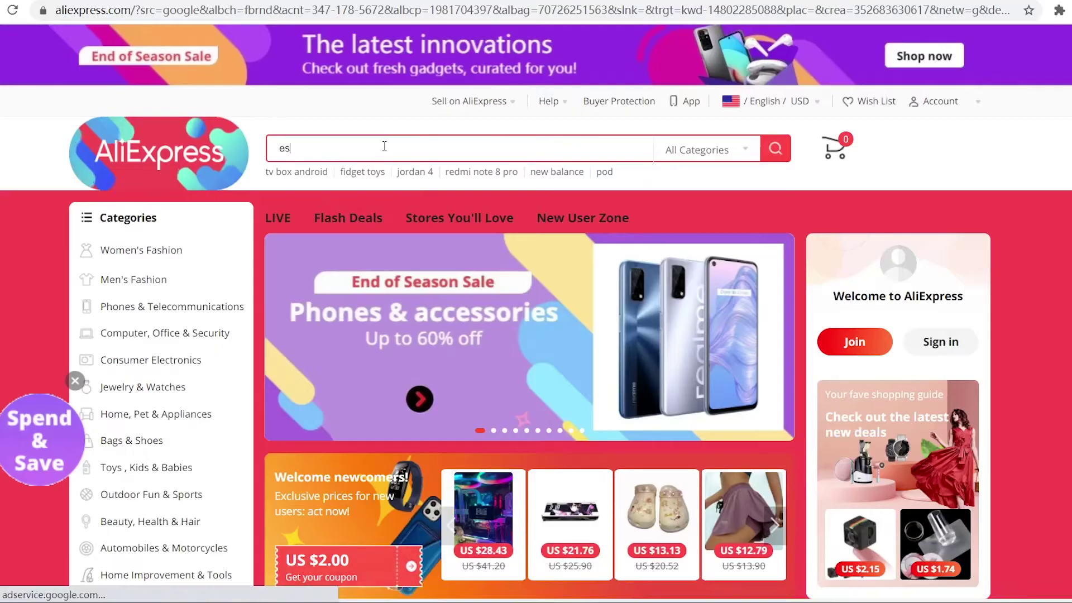
pyautogui.write('p8')
pyautogui.write('266 ')
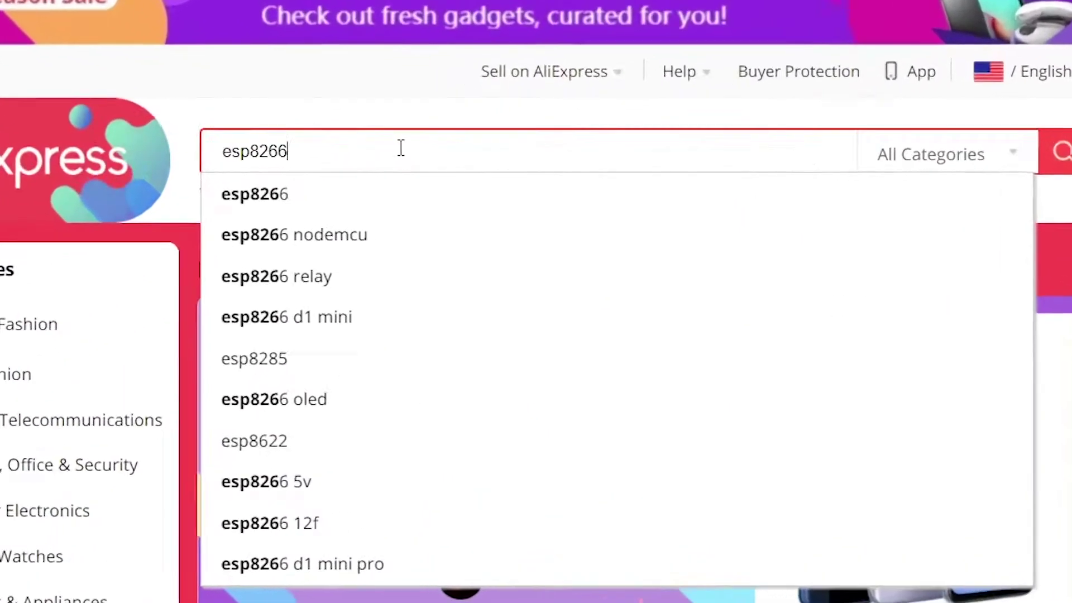
pyautogui.write('nudemcu')
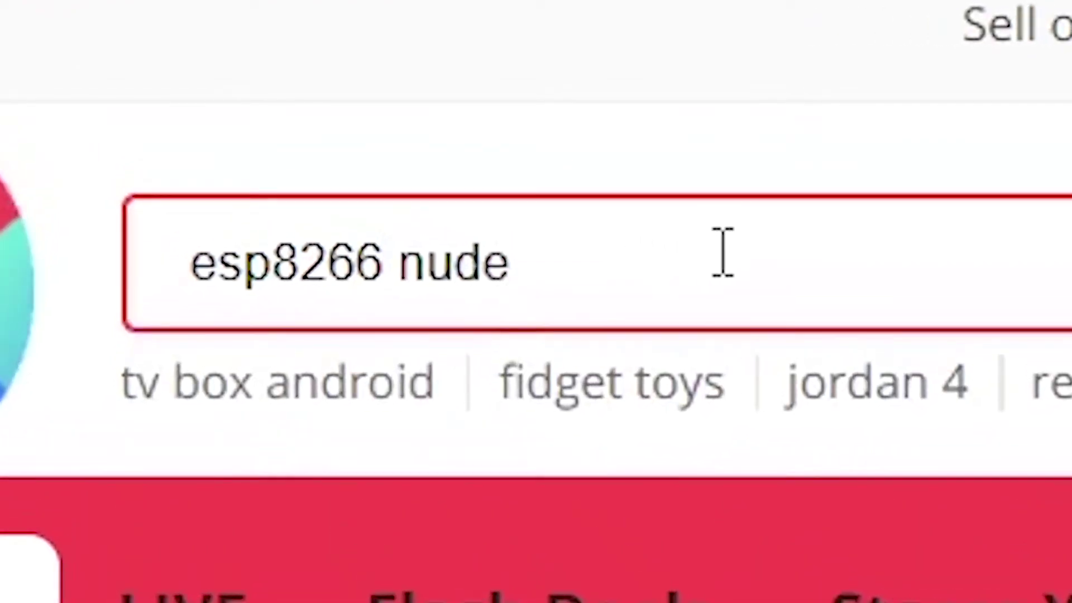
pyautogui.press('Return')
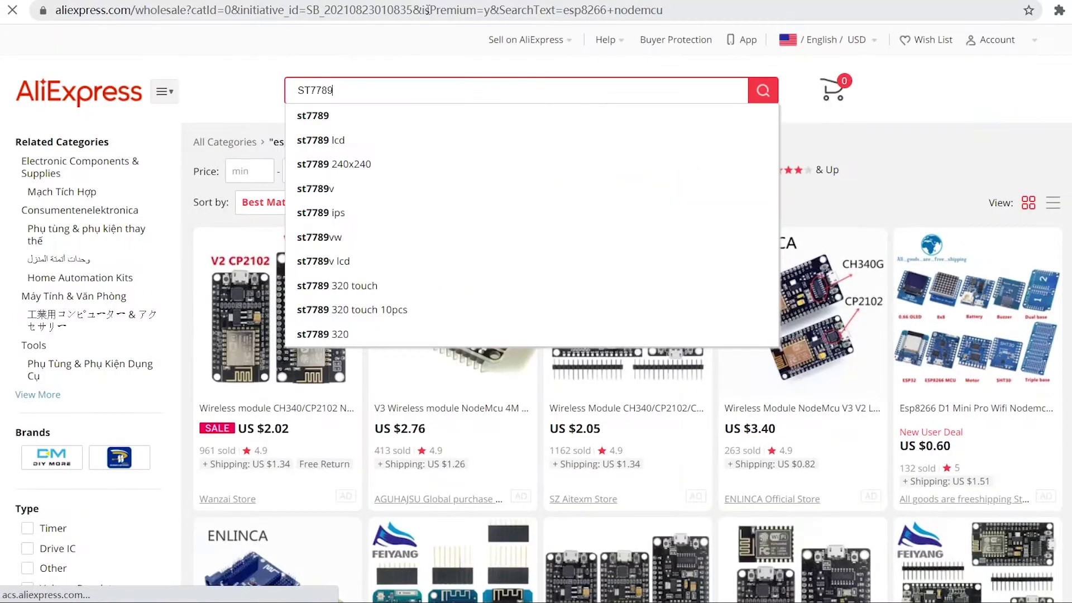
pyautogui.press('Return')
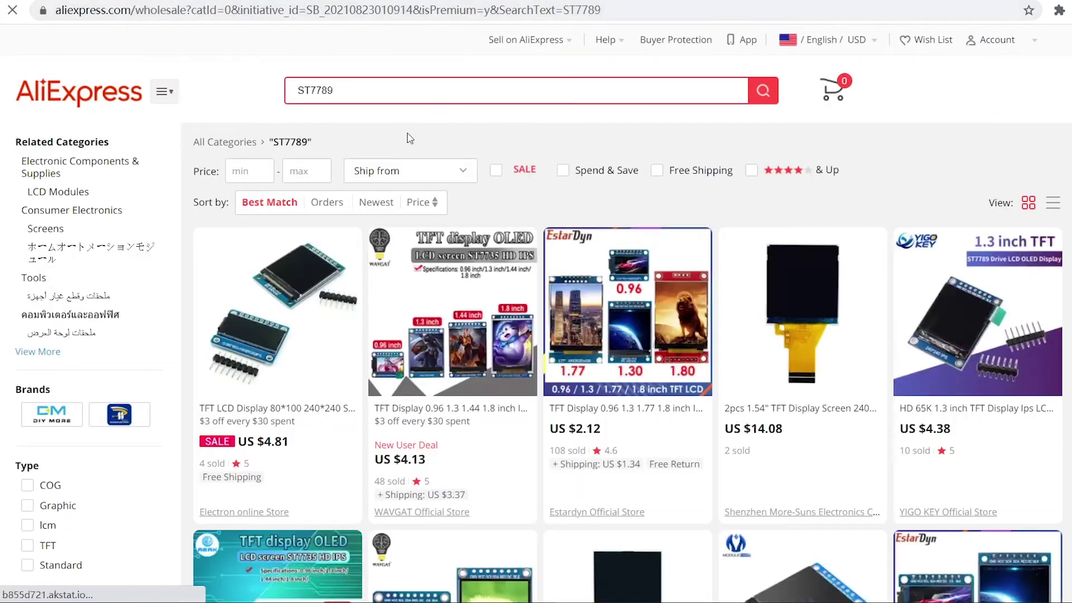
pyautogui.click(268, 252)
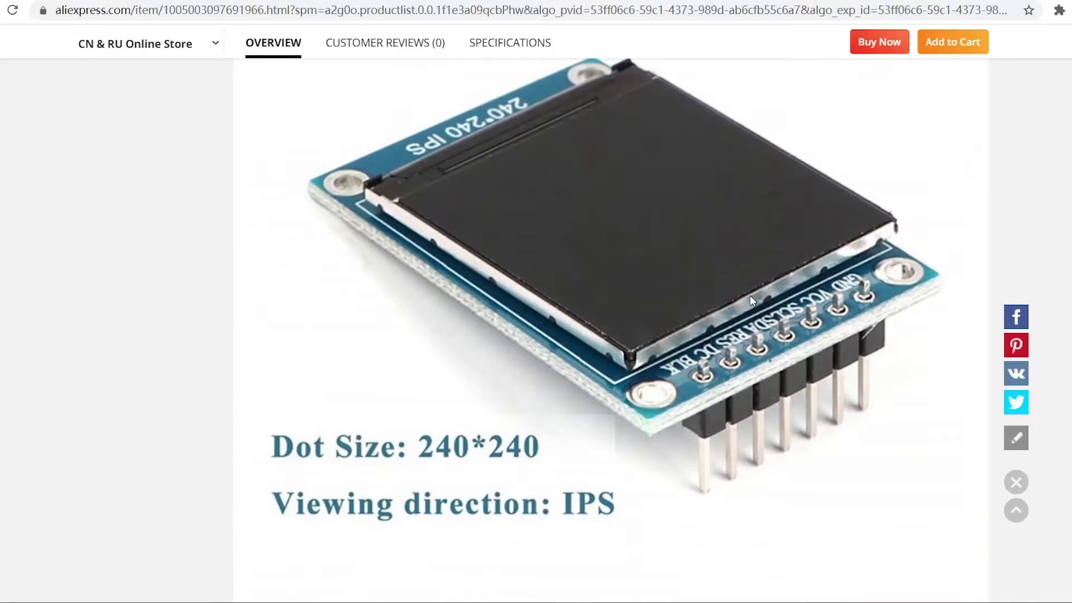
pyautogui.scroll(3, 750, 296)
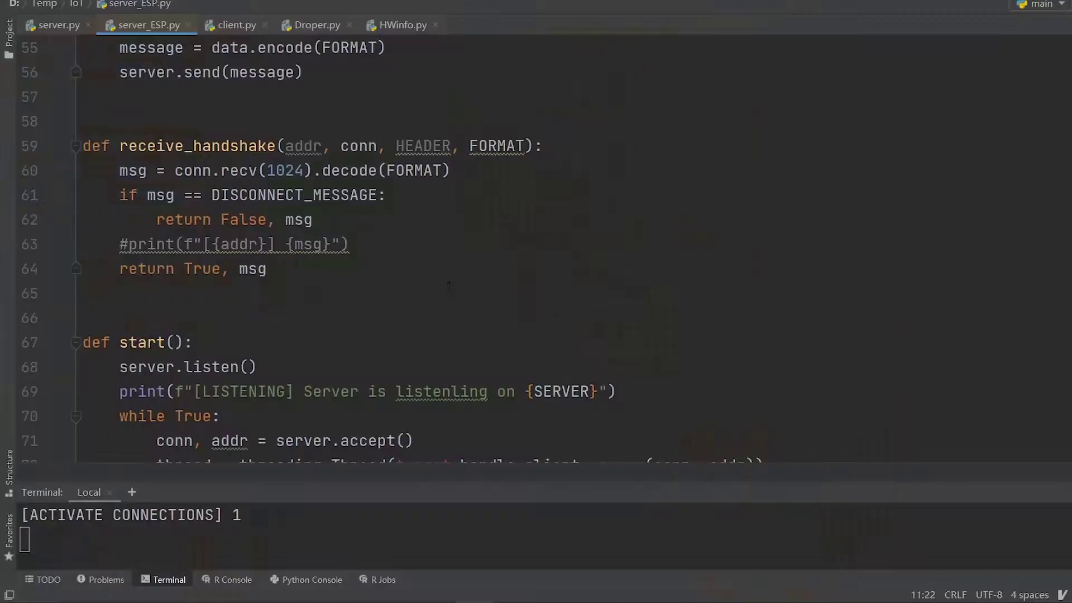
pyautogui.scroll(1, 449, 288)
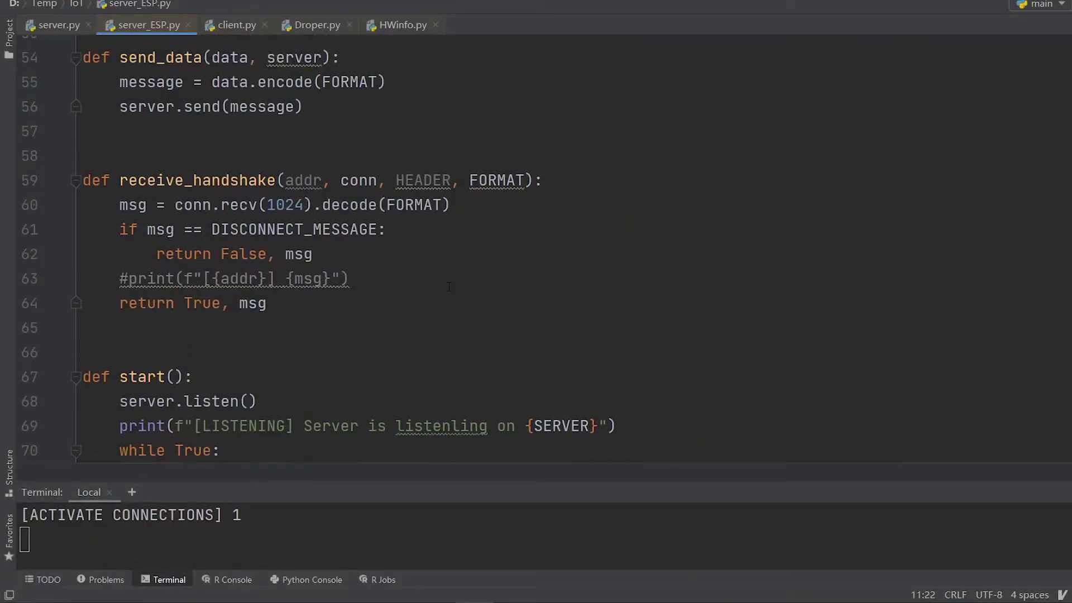
pyautogui.scroll(1, 449, 287)
pyautogui.scroll(2, 449, 287)
pyautogui.scroll(2, 448, 287)
pyautogui.scroll(1, 449, 287)
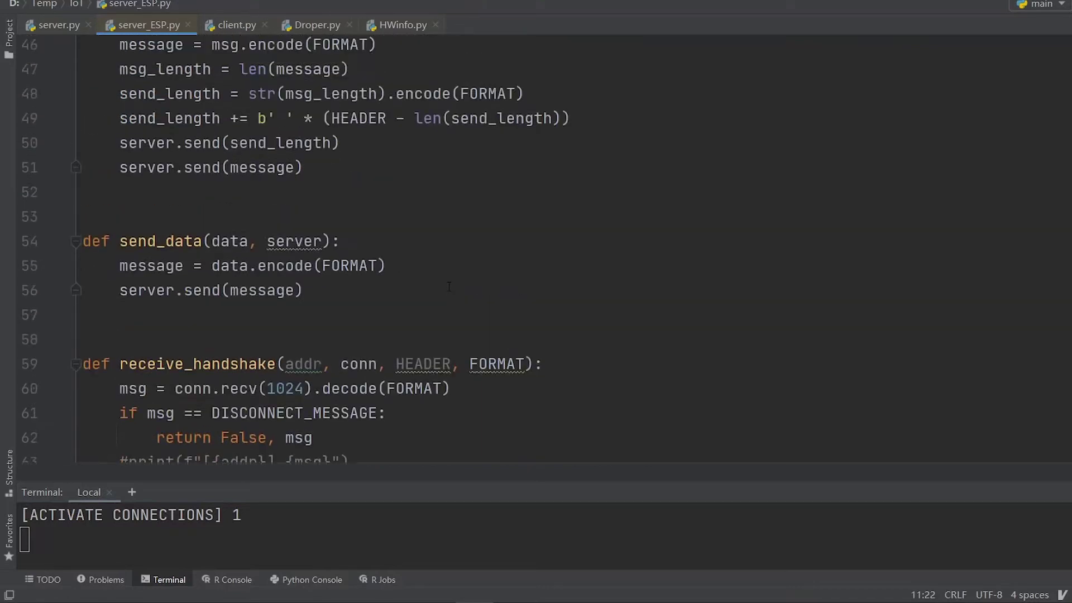
pyautogui.scroll(1, 449, 287)
pyautogui.scroll(1, 448, 288)
pyautogui.scroll(1, 449, 287)
pyautogui.scroll(1, 449, 287)
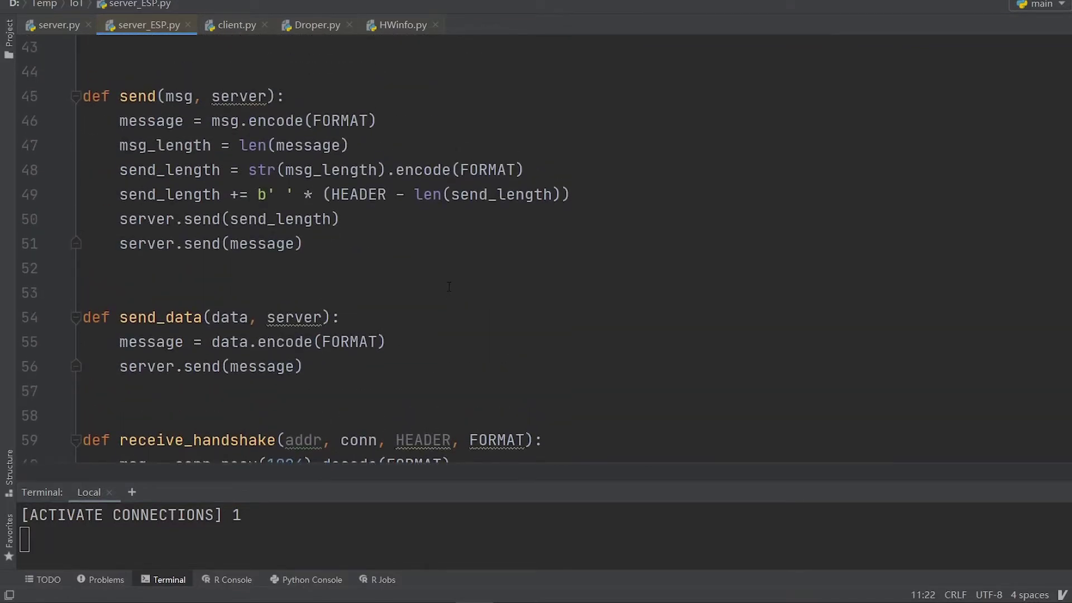
pyautogui.scroll(1, 450, 288)
pyautogui.scroll(1, 449, 288)
pyautogui.scroll(1, 449, 287)
pyautogui.scroll(1, 450, 288)
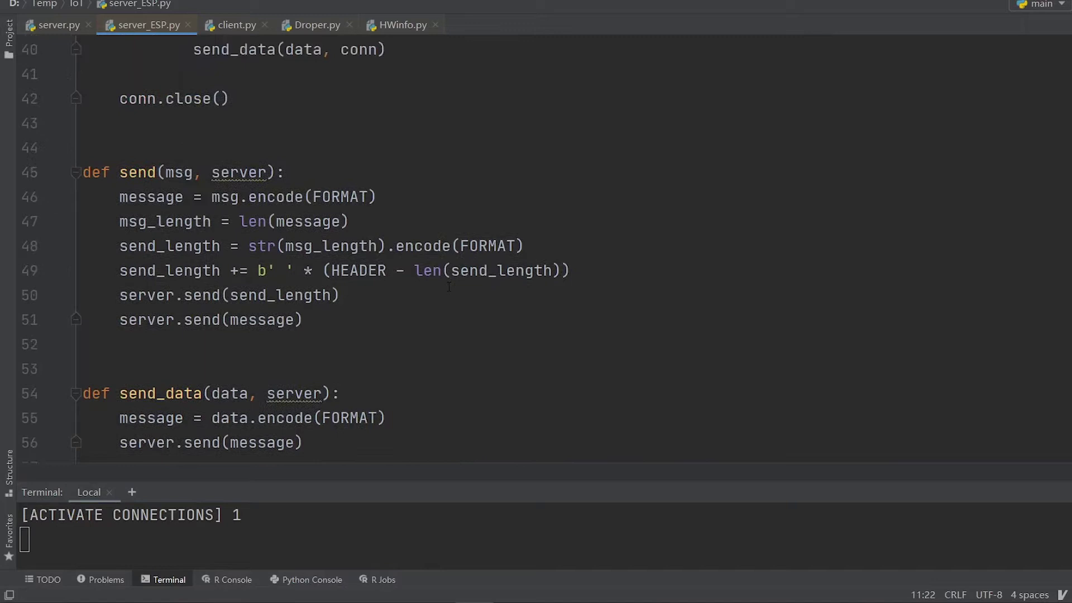
pyautogui.scroll(2, 449, 288)
pyautogui.scroll(2, 449, 287)
pyautogui.scroll(2, 449, 287)
pyautogui.scroll(1, 449, 287)
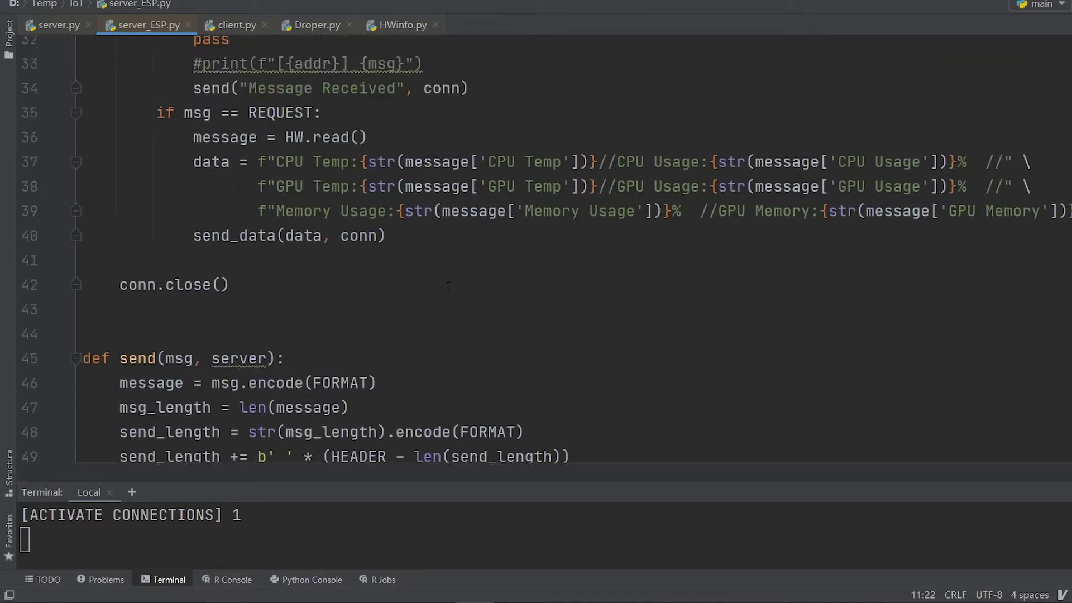
pyautogui.scroll(1, 450, 286)
pyautogui.scroll(1, 449, 286)
pyautogui.scroll(1, 449, 287)
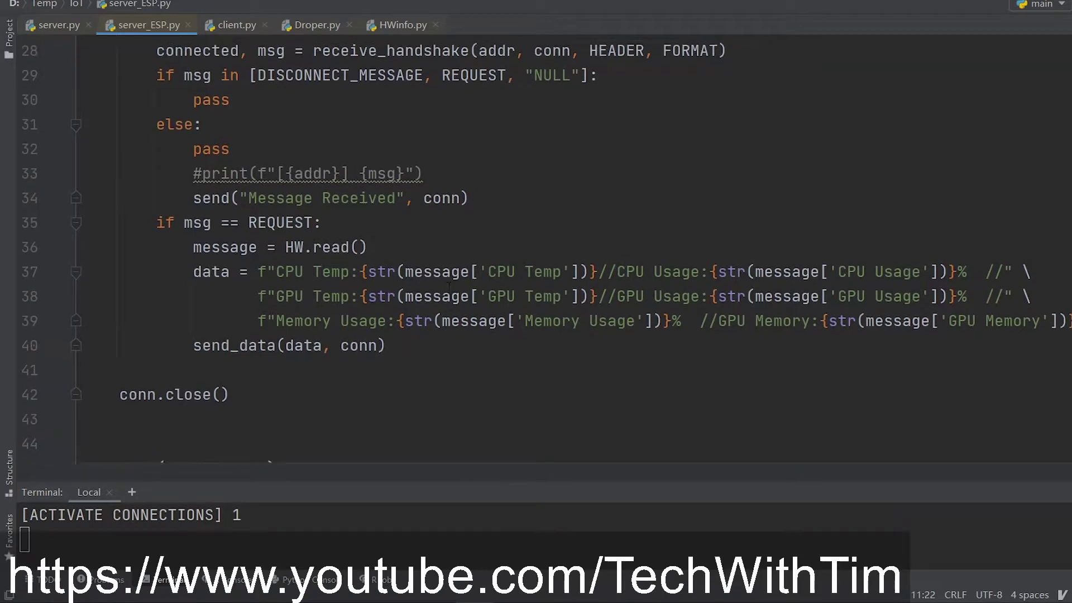
pyautogui.scroll(1, 450, 288)
pyautogui.scroll(1, 449, 287)
pyautogui.scroll(1, 447, 286)
pyautogui.scroll(1, 449, 286)
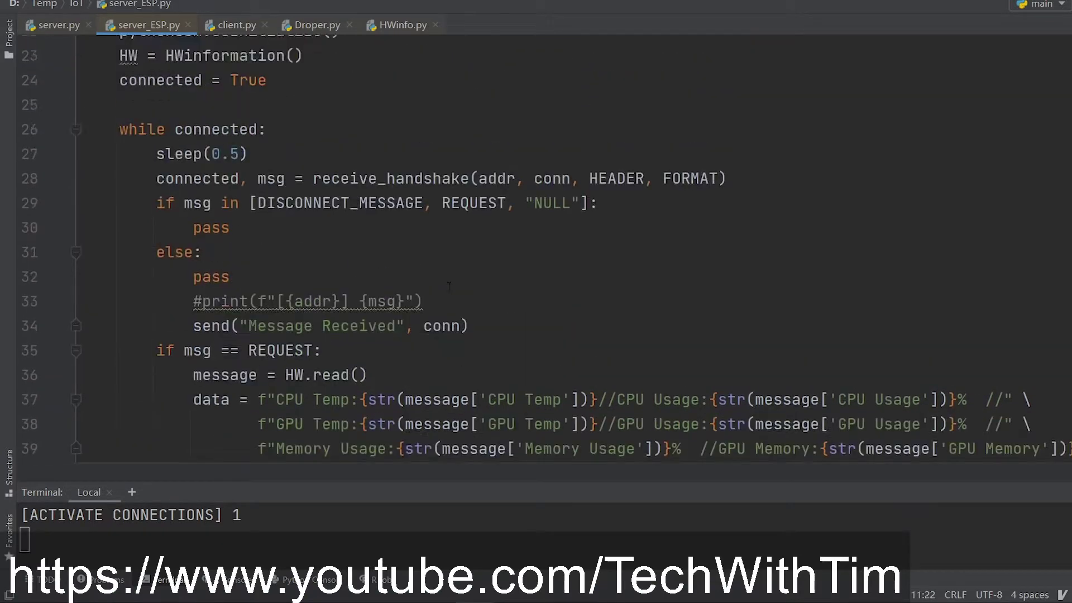
pyautogui.scroll(1, 448, 286)
pyautogui.scroll(1, 449, 287)
pyautogui.scroll(1, 448, 288)
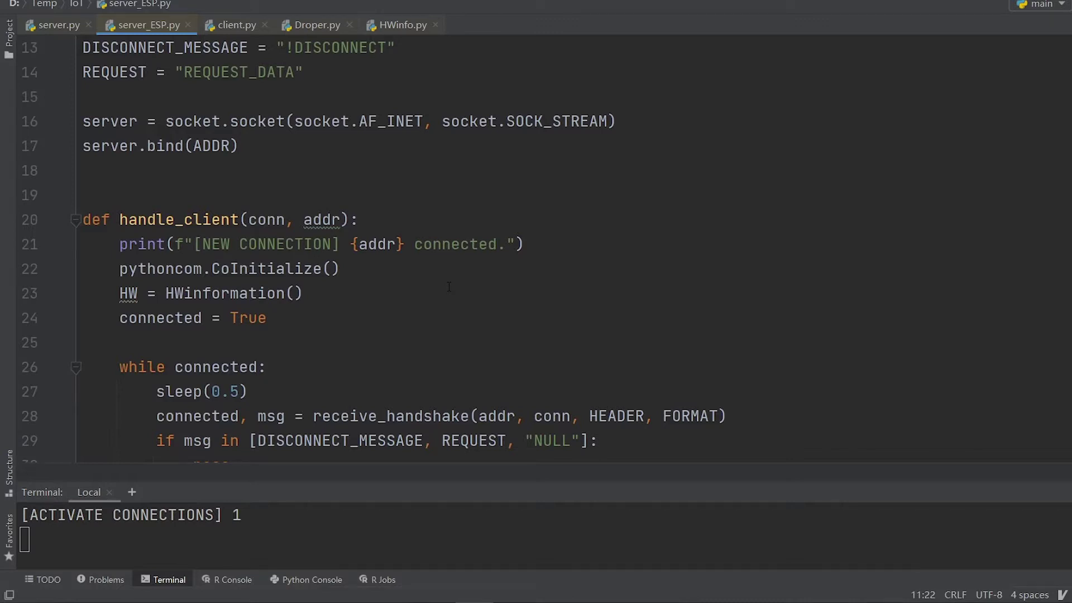
pyautogui.scroll(2, 449, 287)
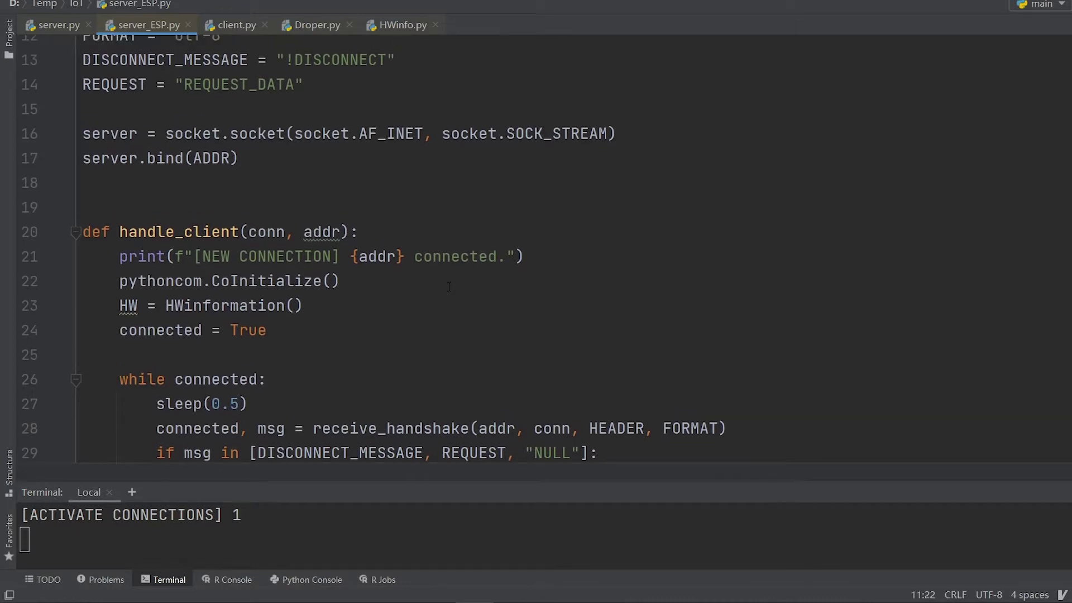
pyautogui.scroll(2, 448, 287)
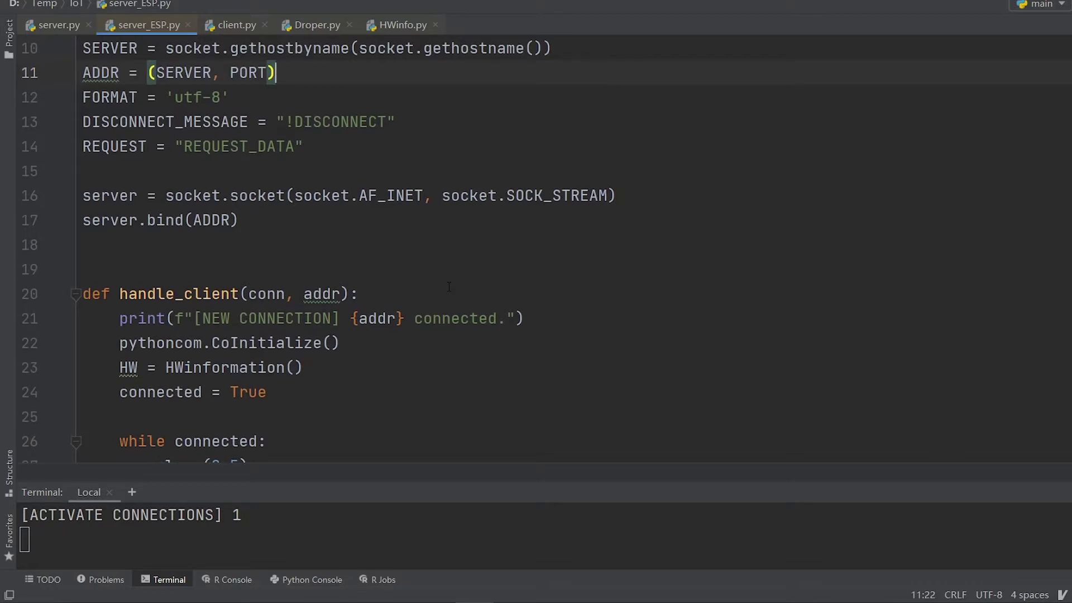
pyautogui.scroll(1, 449, 287)
pyautogui.scroll(1, 449, 286)
pyautogui.scroll(1, 448, 287)
pyautogui.scroll(1, 449, 288)
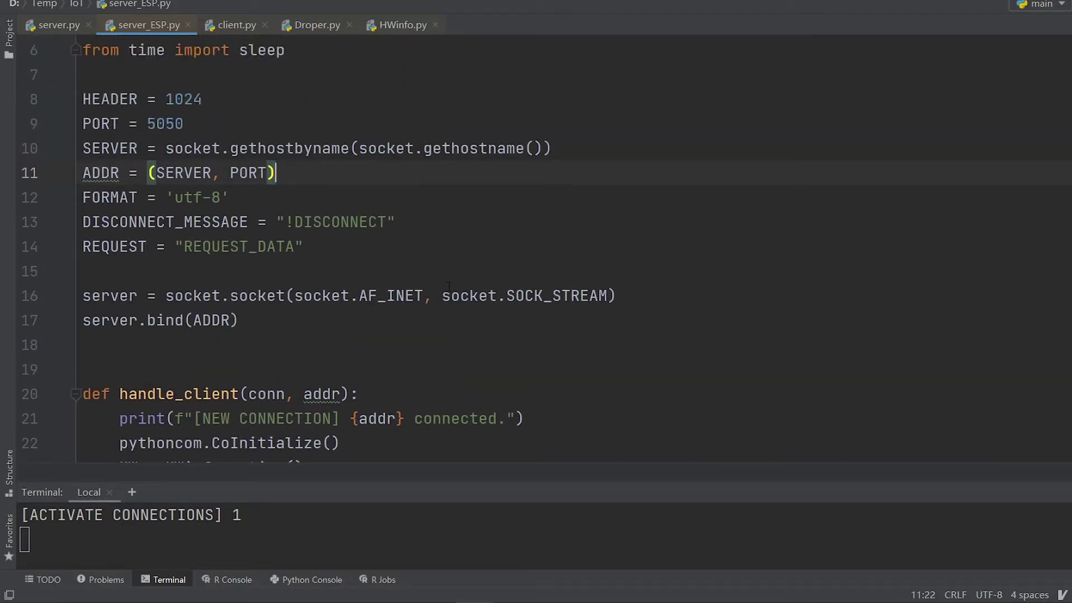
pyautogui.scroll(1, 449, 288)
pyautogui.scroll(1, 449, 287)
pyautogui.scroll(1, 449, 288)
pyautogui.scroll(1, 456, 290)
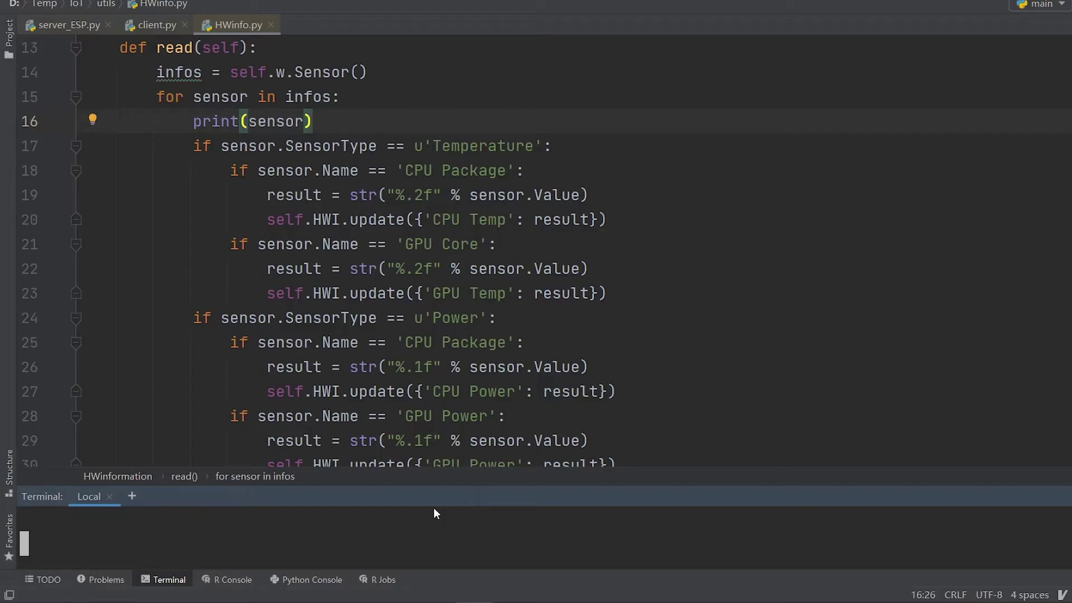
# Enlarge the Terminal sensor output to full window, then shrink it to reveal HWinfo.py.
pyautogui.moveTo(436, 500); pyautogui.dragTo(472, 29)
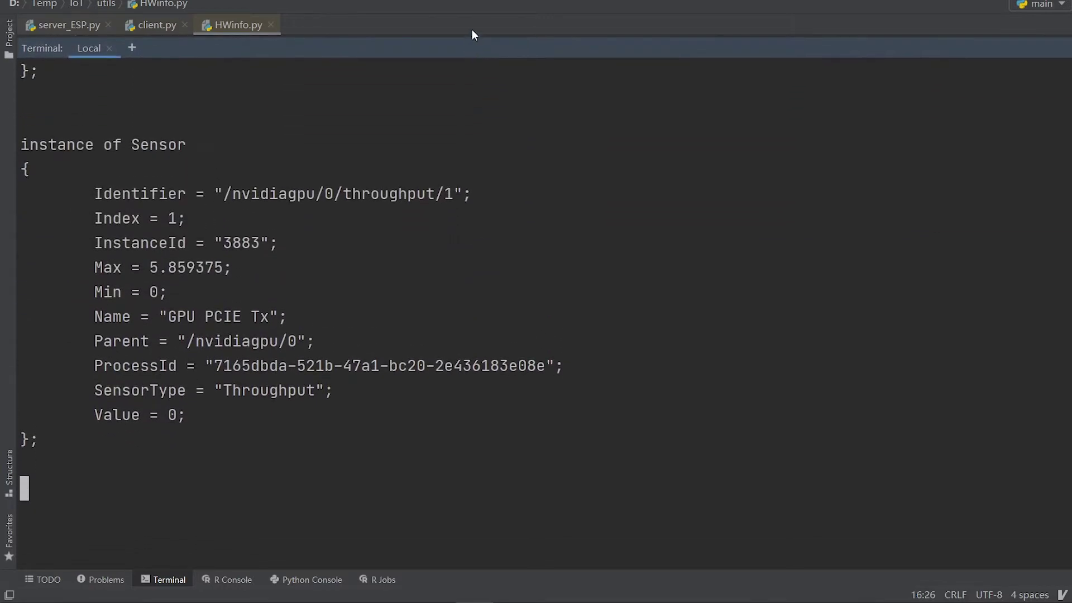
pyautogui.scroll(5, 553, 279)
pyautogui.scroll(5, 558, 316)
pyautogui.scroll(5, 553, 311)
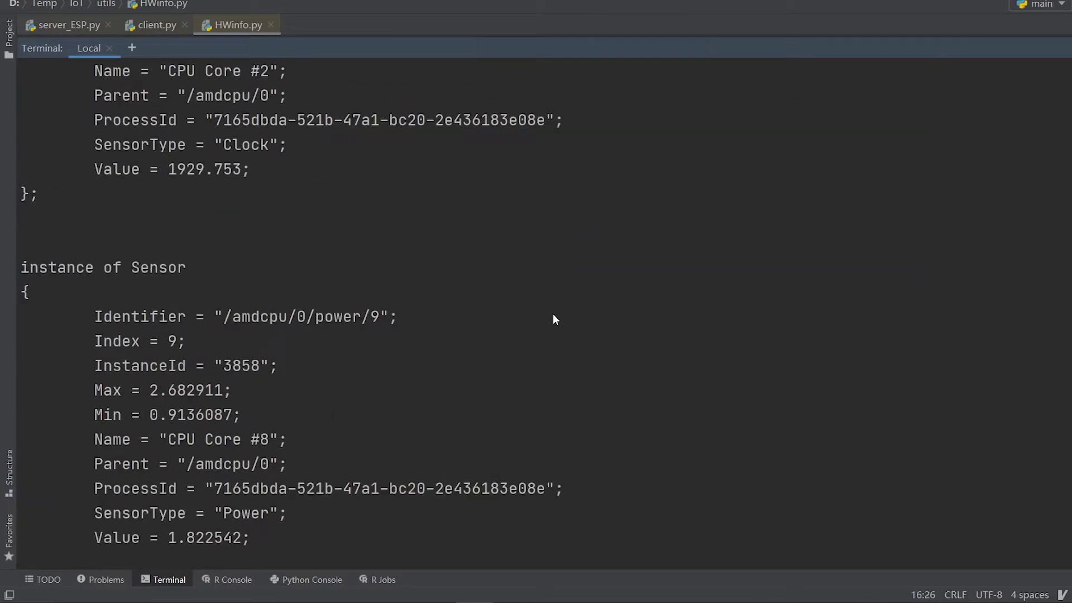
pyautogui.scroll(5, 622, 391)
pyautogui.scroll(5, 598, 410)
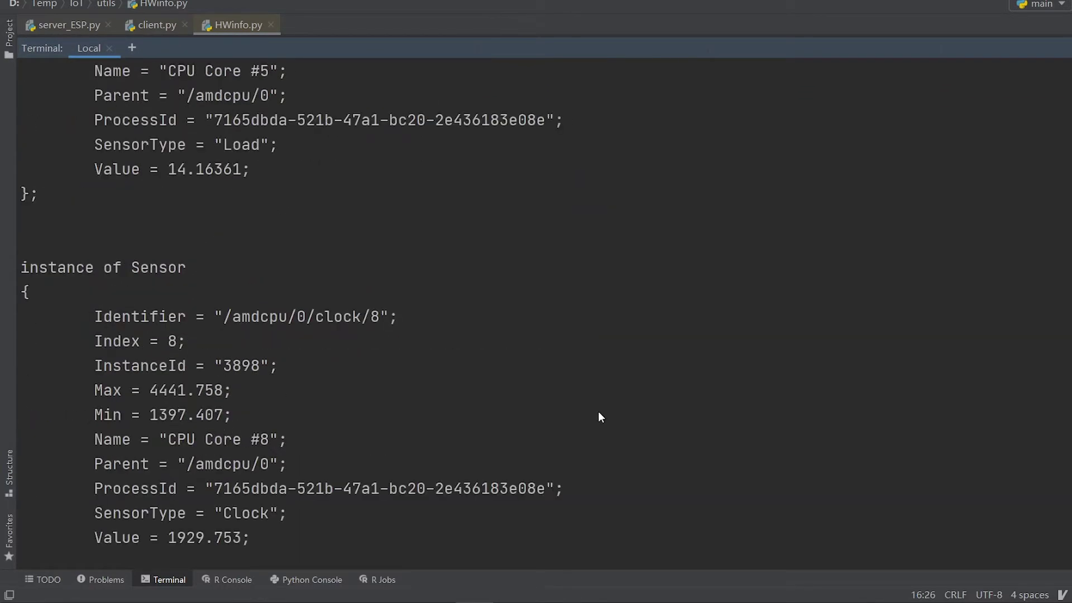
pyautogui.scroll(5, 541, 331)
pyautogui.scroll(5, 541, 331)
pyautogui.scroll(5, 541, 330)
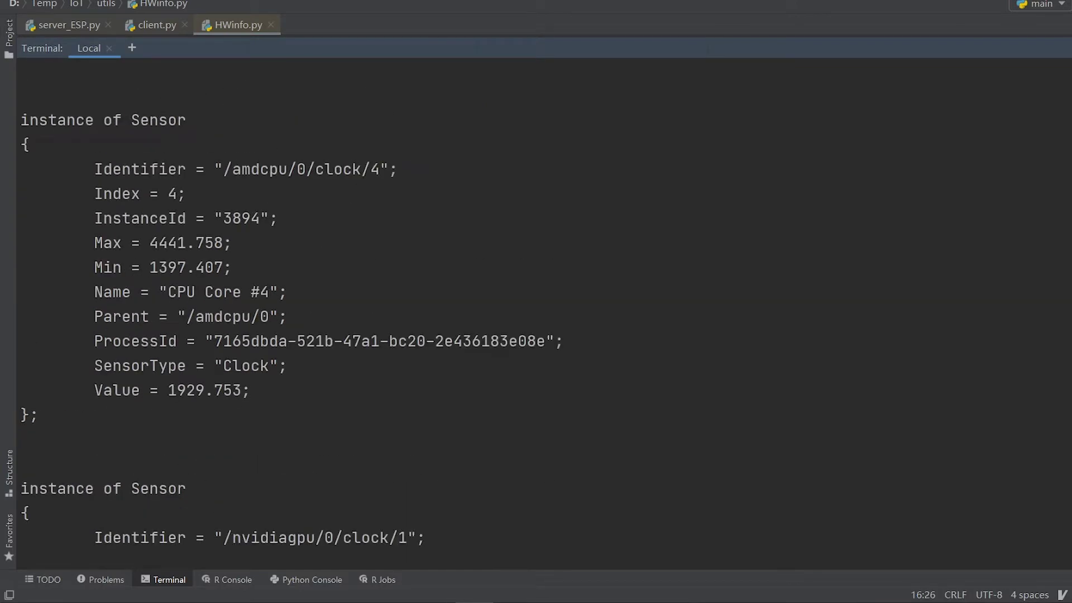
pyautogui.scroll(5, 541, 330)
pyautogui.scroll(5, 536, 310)
pyautogui.scroll(-3, 217, 315)
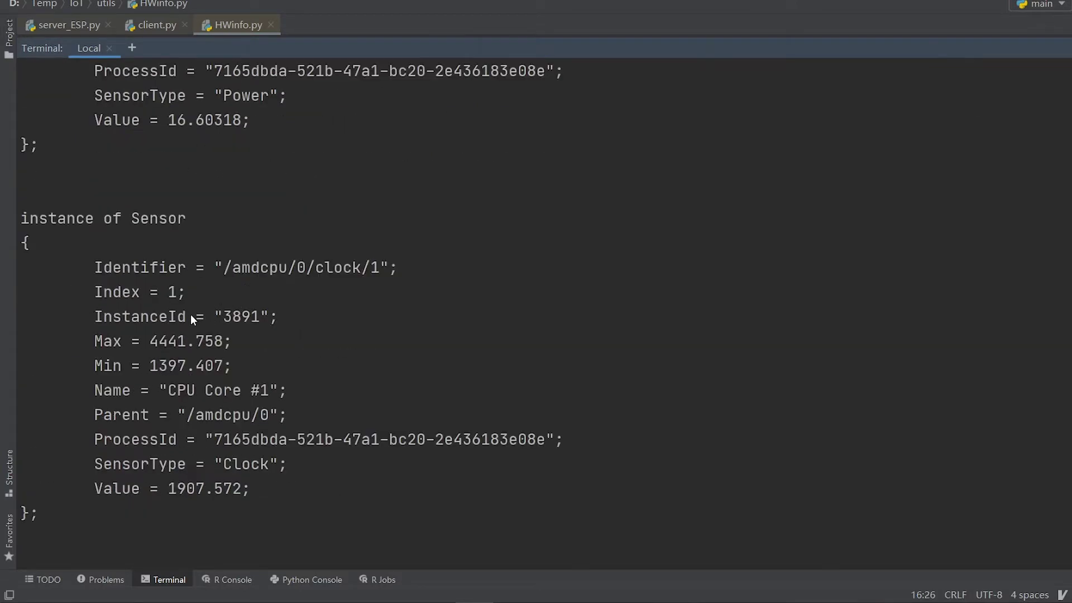
pyautogui.scroll(-3, 191, 314)
pyautogui.scroll(-3, 218, 169)
pyautogui.scroll(3, 224, 174)
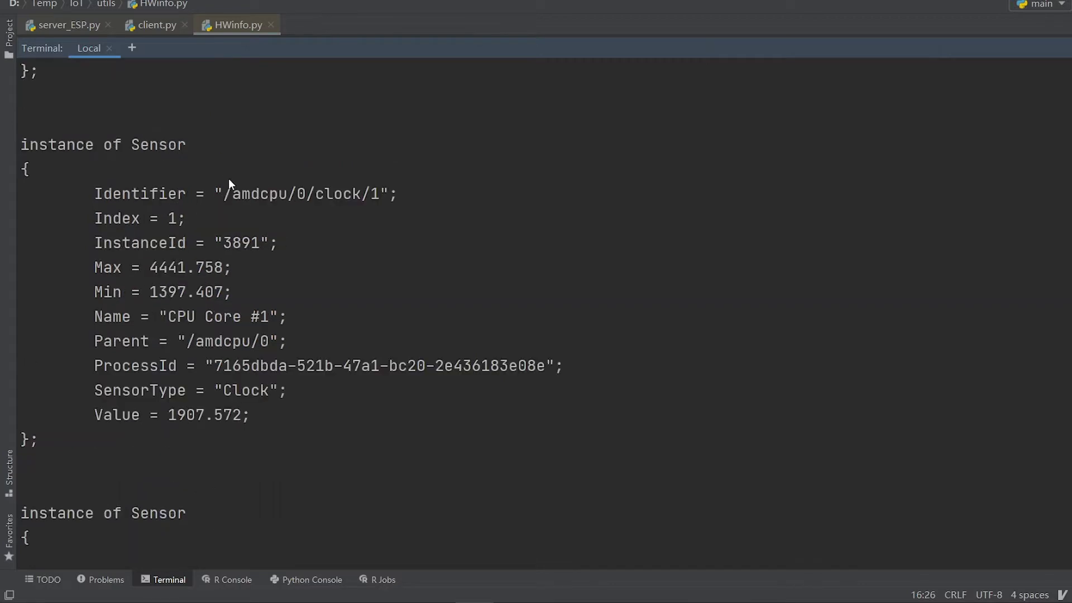
pyautogui.scroll(-3, 440, 201)
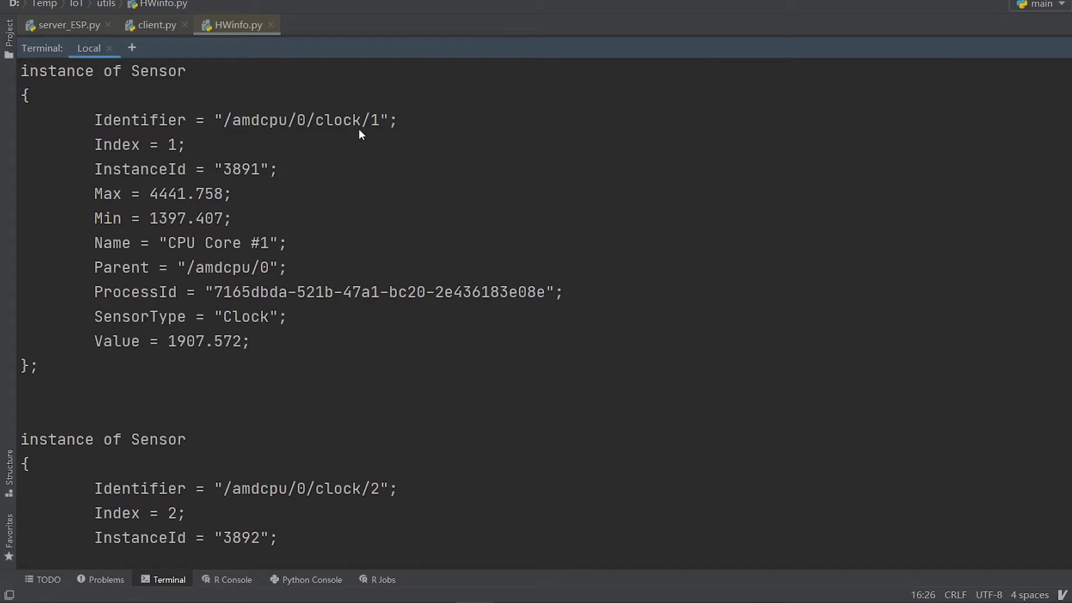
pyautogui.scroll(-1, 410, 347)
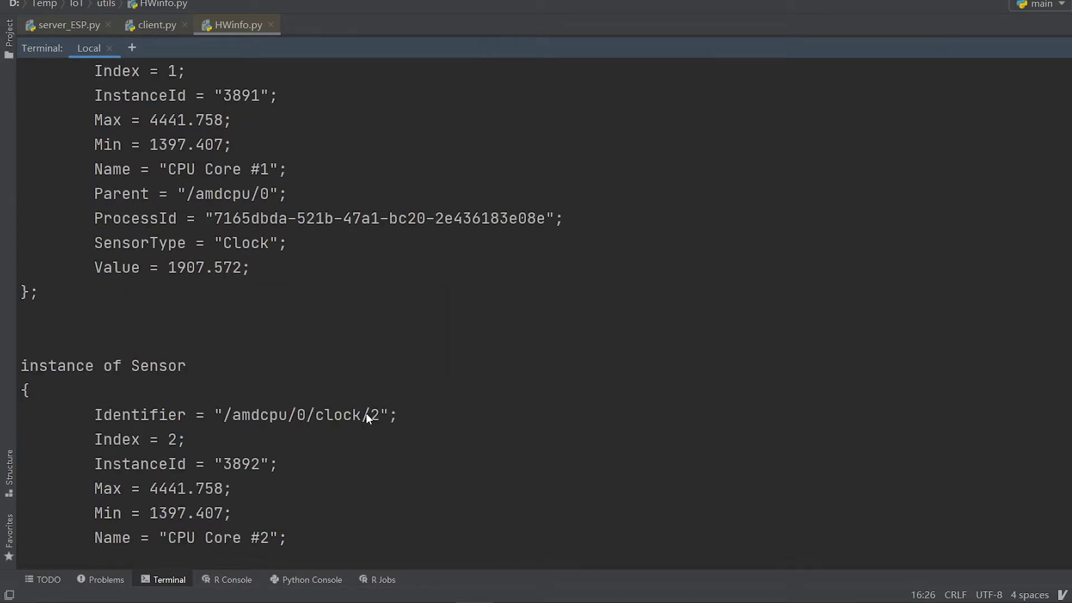
pyautogui.scroll(2, 366, 413)
pyautogui.doubleClick(519, 48)
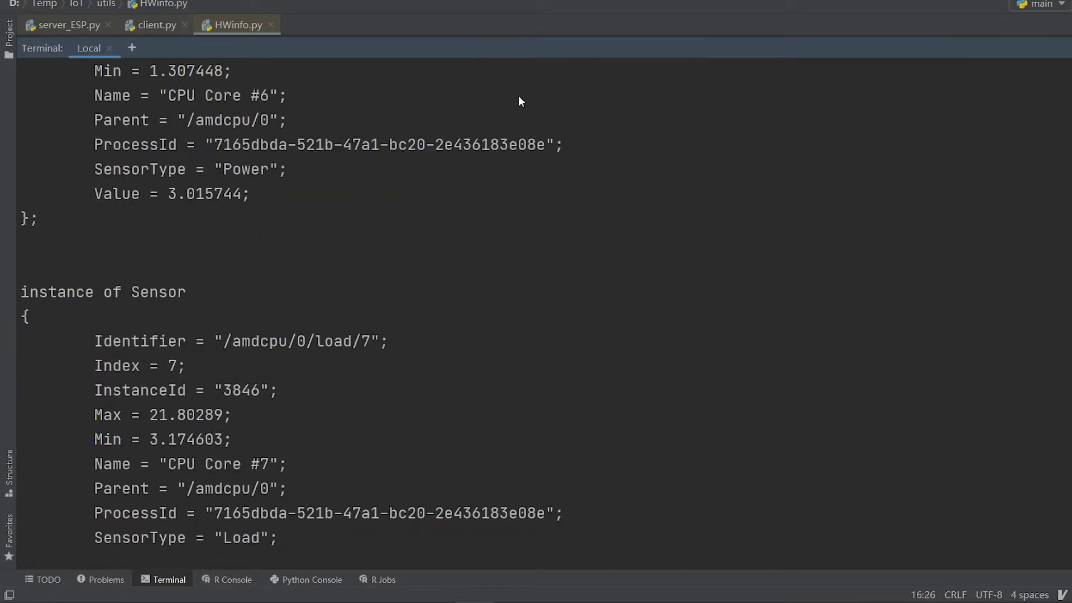
pyautogui.scroll(5, 536, 251)
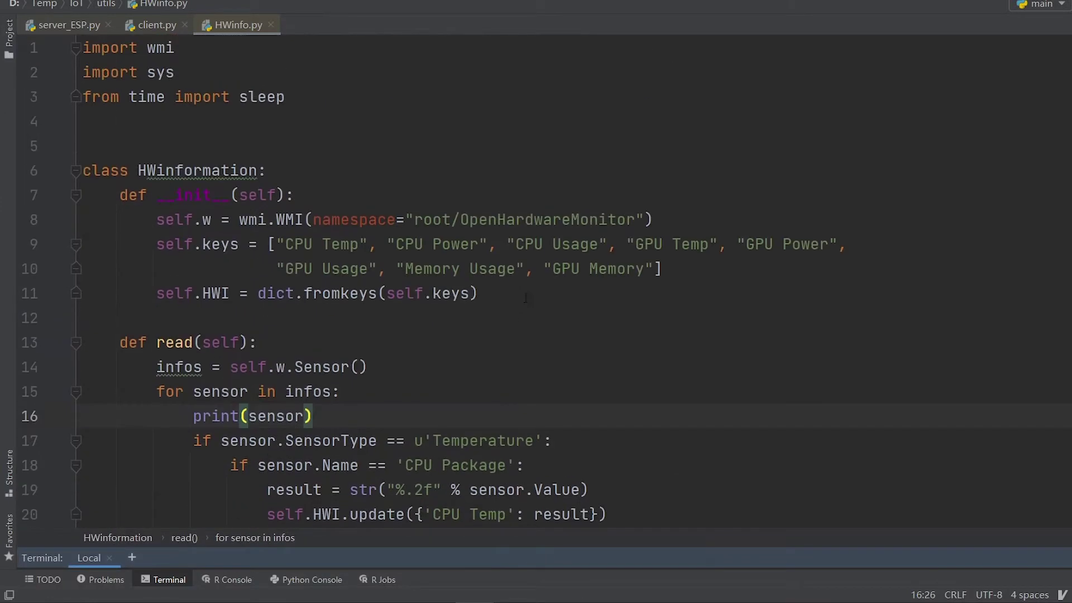
pyautogui.scroll(-2, 536, 251)
pyautogui.scroll(-2, 536, 252)
pyautogui.scroll(-5, 537, 293)
pyautogui.click(355, 461)
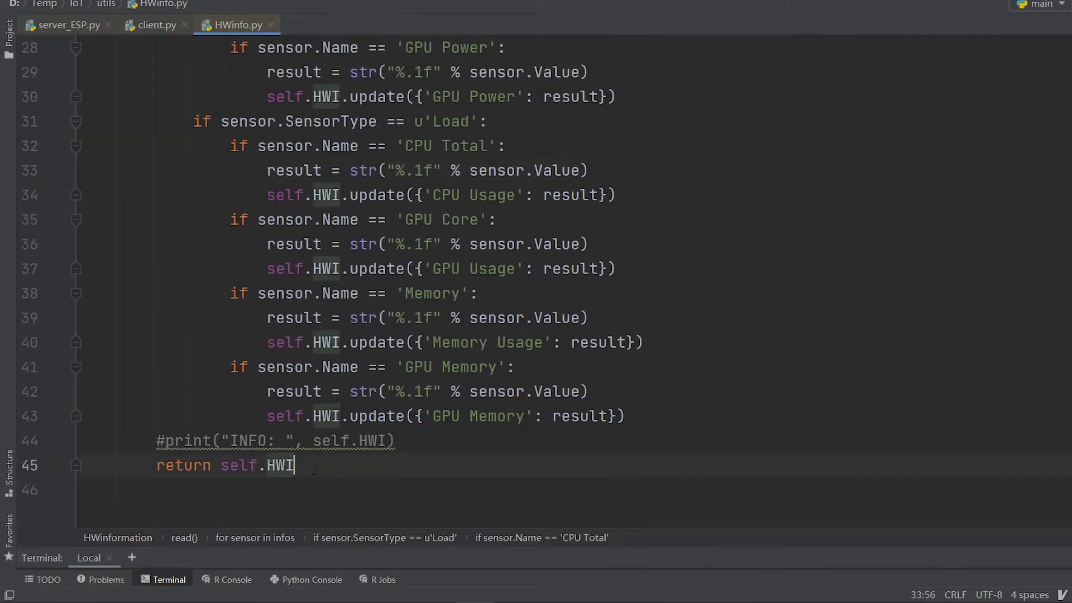
pyautogui.scroll(9, 626, 383)
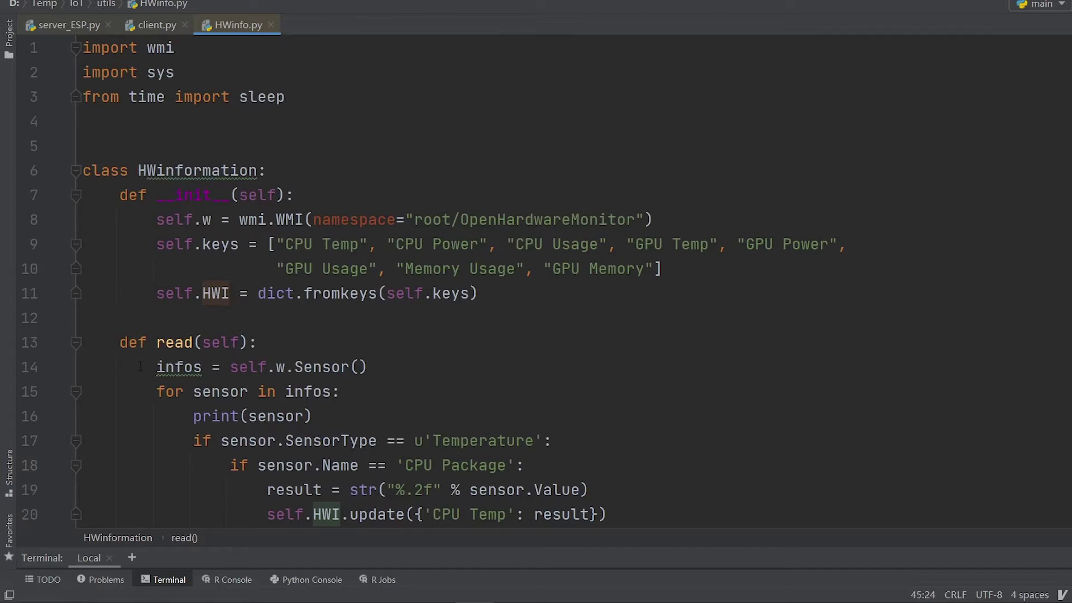
# Show server_ESP.py's handle_client loop with the caret in its else branch.
pyautogui.click(69, 24)
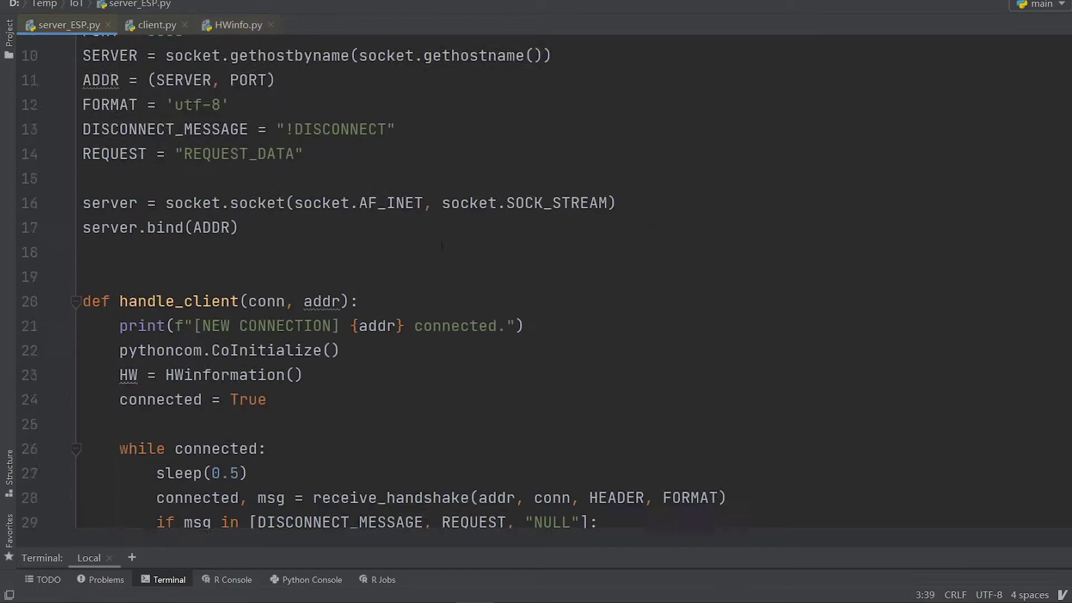
pyautogui.scroll(-3, 455, 221)
pyautogui.scroll(-3, 455, 220)
pyautogui.scroll(1, 455, 220)
pyautogui.scroll(1, 454, 220)
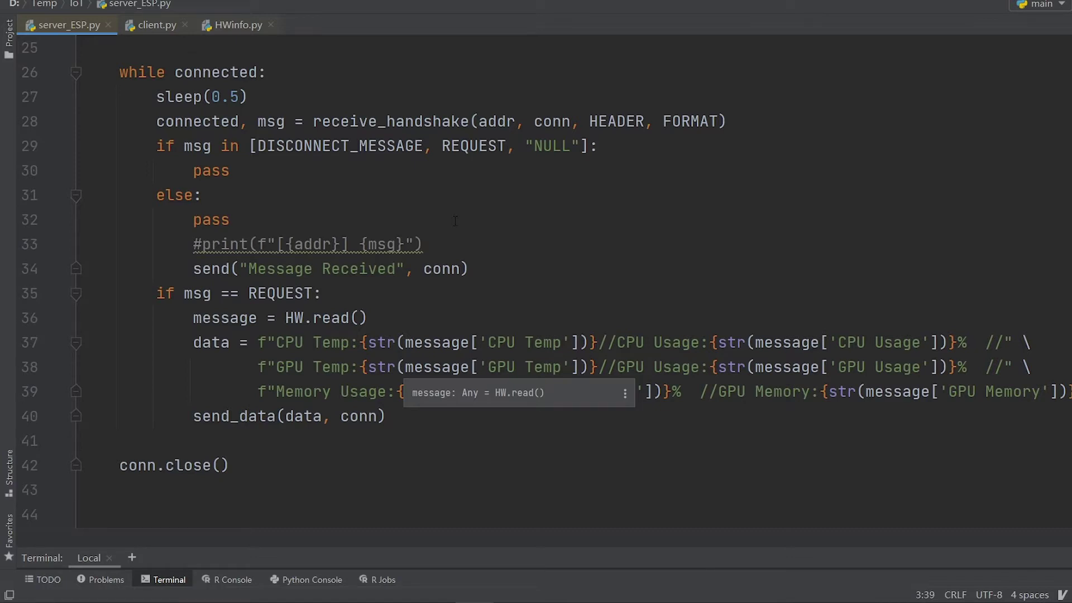
pyautogui.click(455, 222)
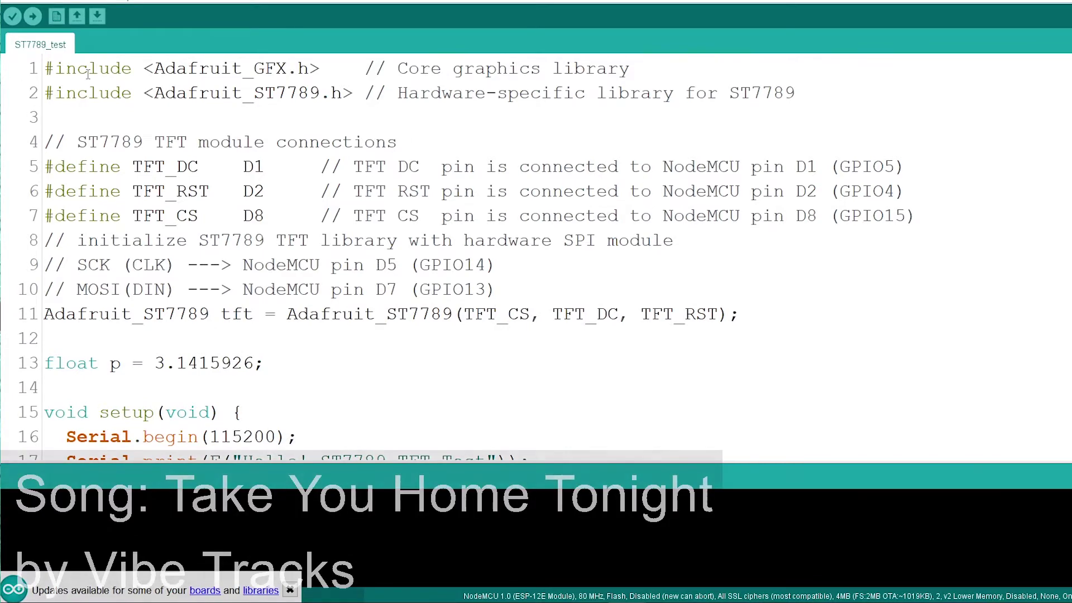
pyautogui.scroll(-5, 240, 175)
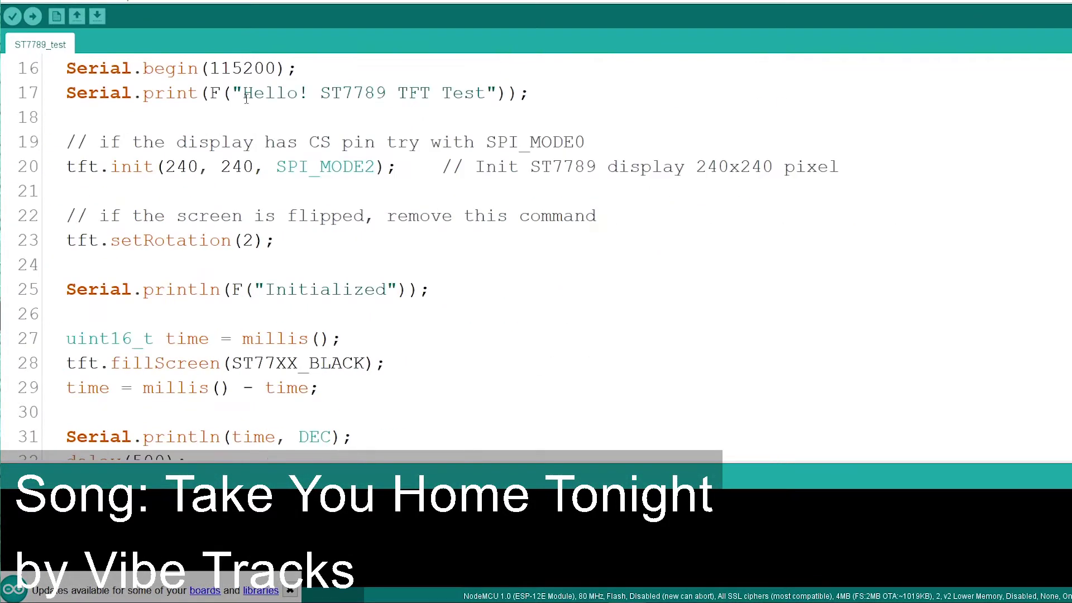
pyautogui.scroll(-3, 240, 174)
pyautogui.scroll(-8, 246, 97)
pyautogui.scroll(-5, 246, 99)
pyautogui.scroll(-5, 247, 99)
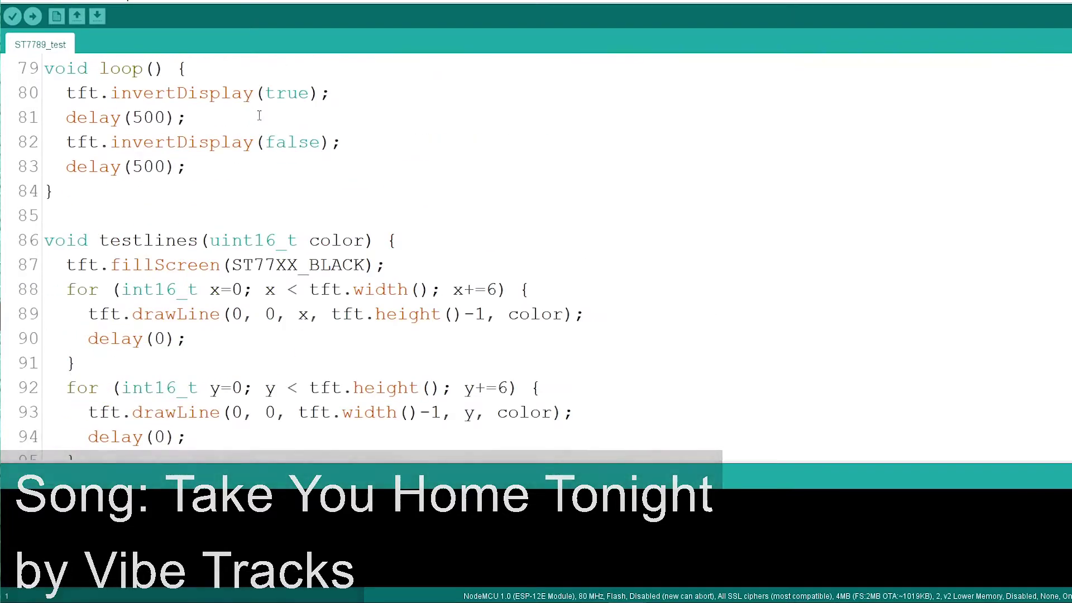
pyautogui.scroll(-10, 259, 112)
pyautogui.scroll(-5, 290, 136)
pyautogui.scroll(-3, 391, 179)
pyautogui.scroll(-10, 430, 215)
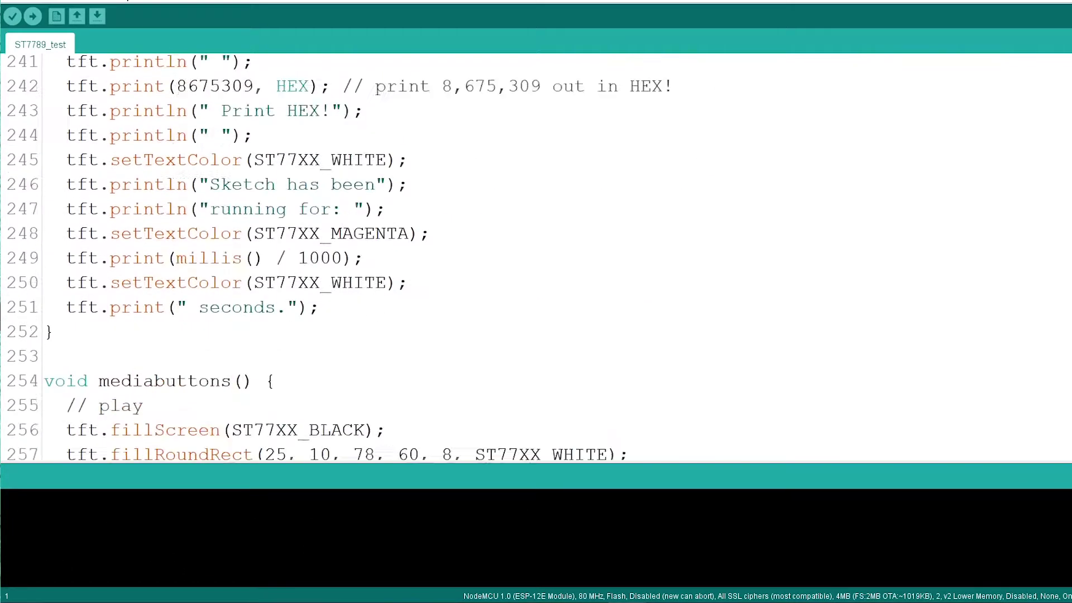
pyautogui.scroll(15, 431, 215)
pyautogui.scroll(10, 431, 216)
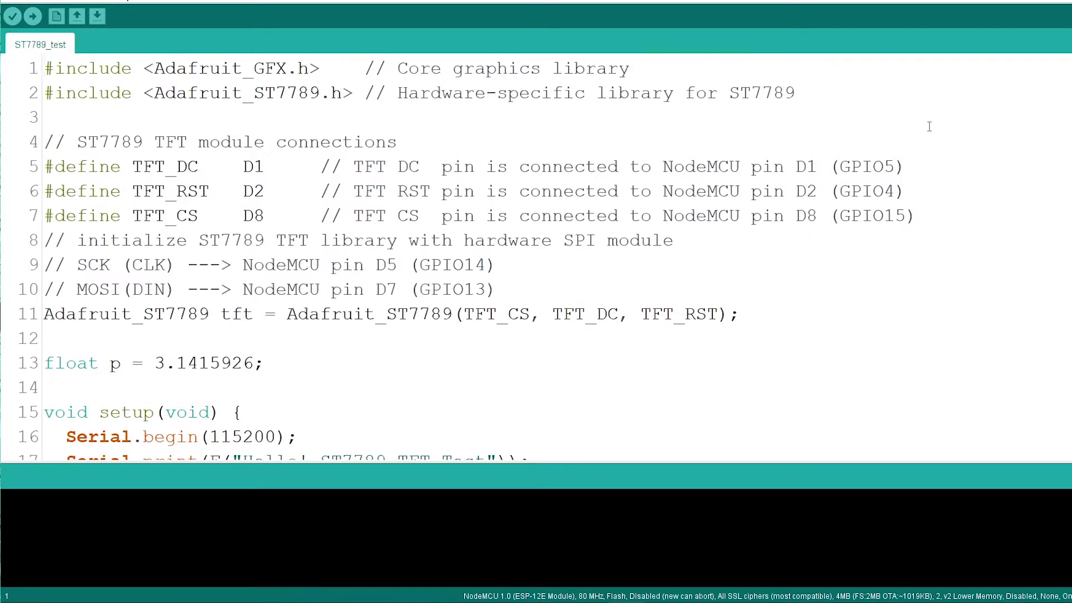
# Upload the sketch, confirming COM5 under Tools > Port as the board's port.
pyautogui.click(31, 19)
pyautogui.click(113, 1)
pyautogui.click(92, 2)
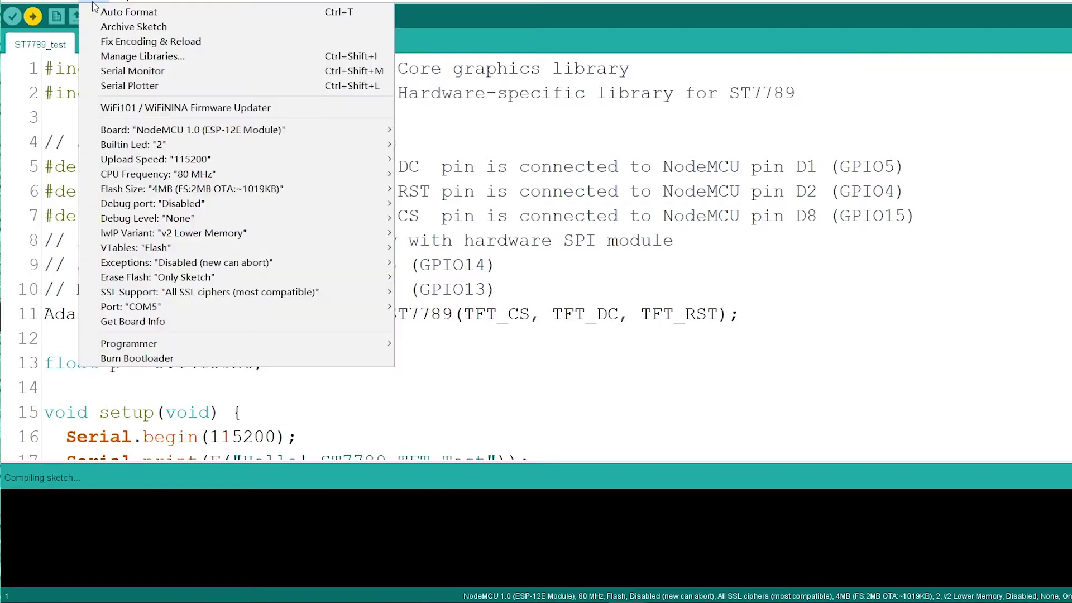
pyautogui.moveTo(235, 307)
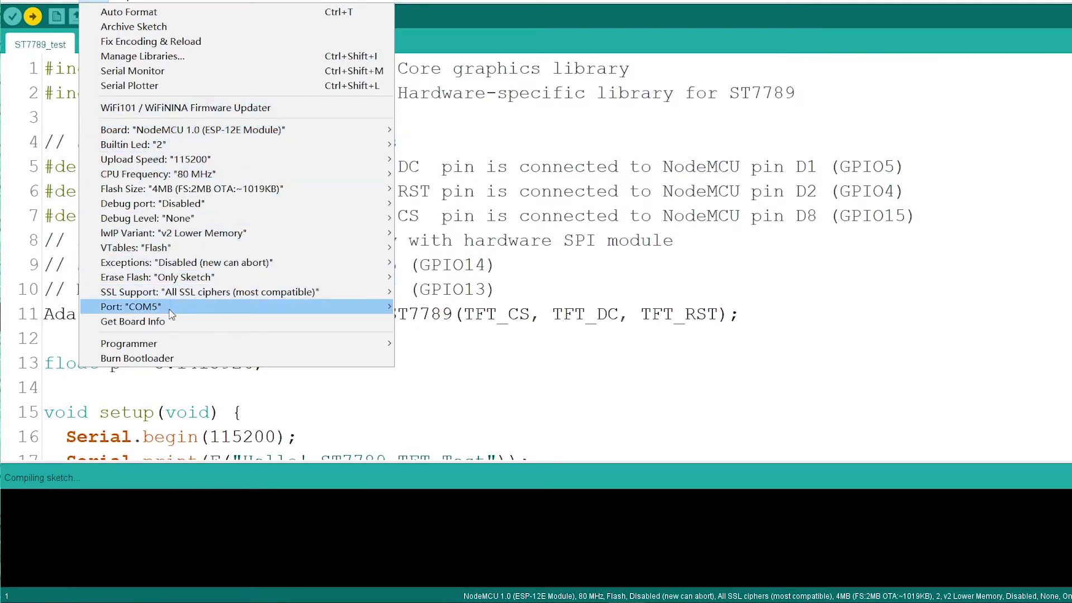
pyautogui.moveTo(131, 306)
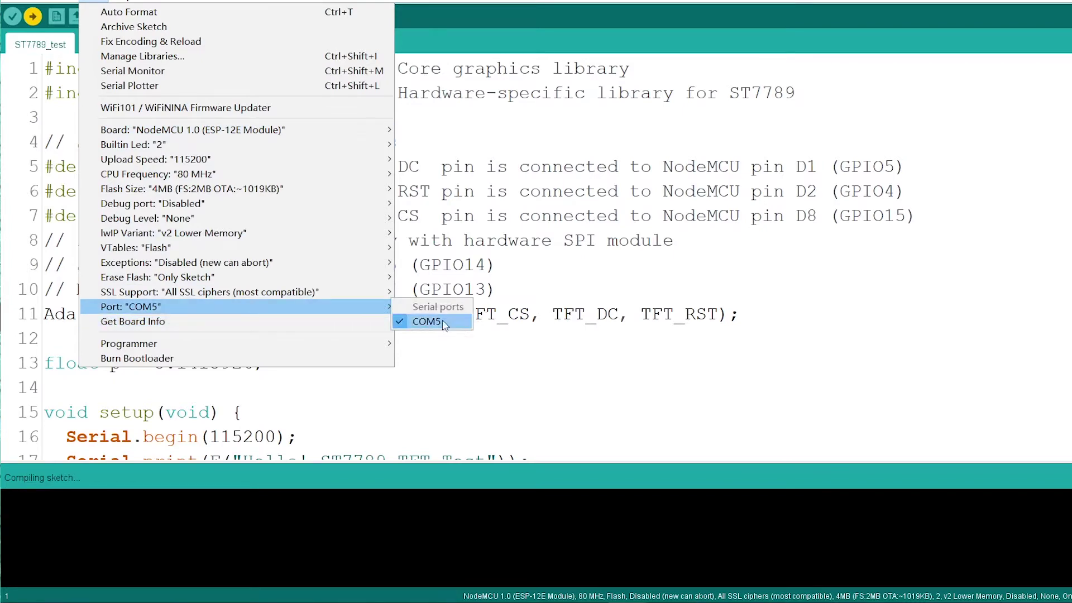
pyautogui.click(1013, 350)
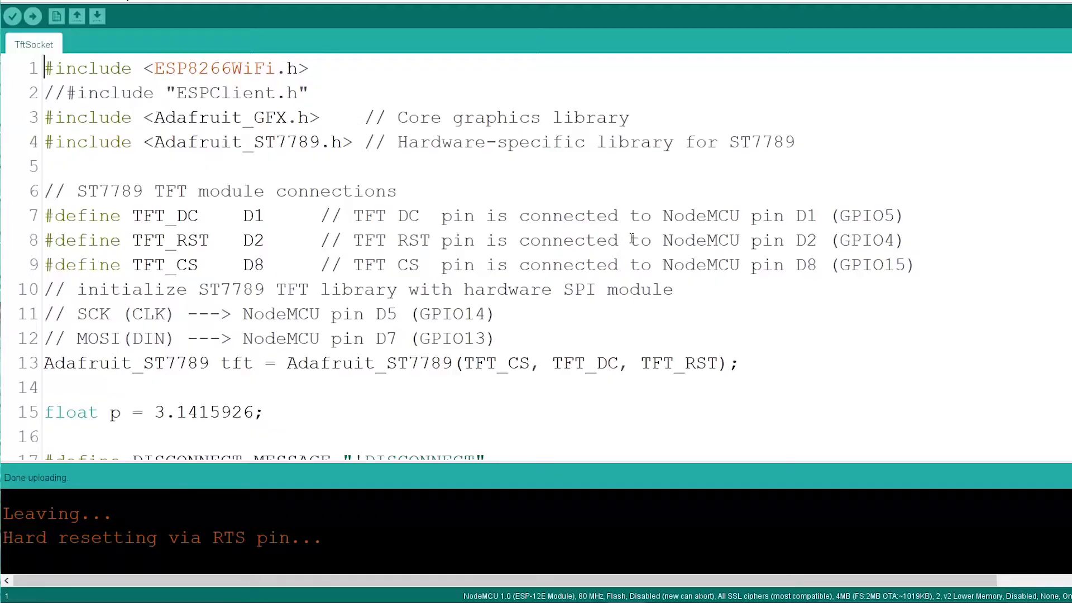
pyautogui.scroll(-1, 707, 264)
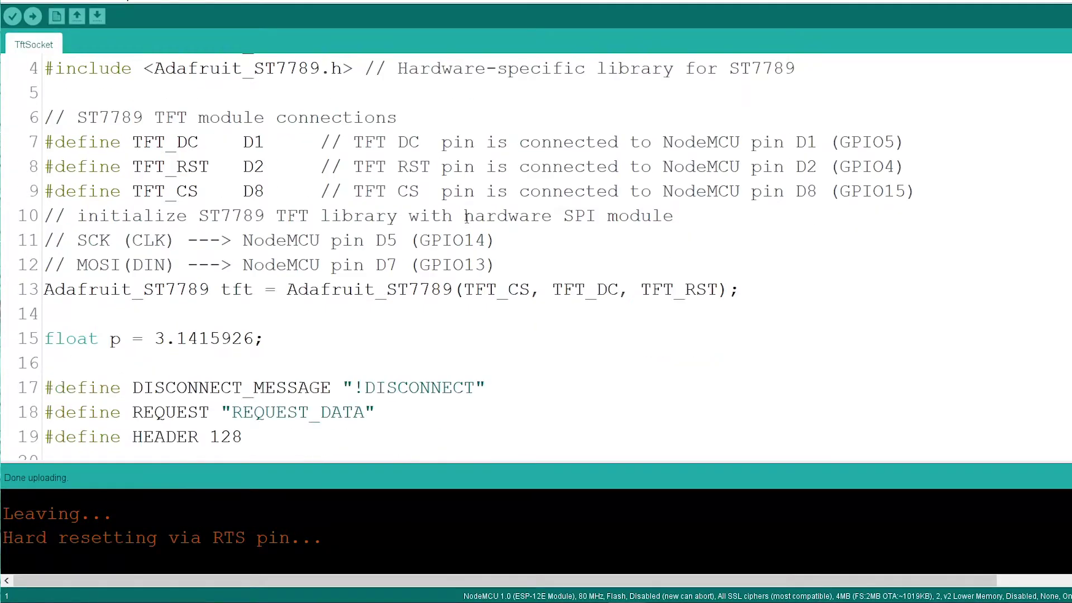
pyautogui.scroll(1, 468, 217)
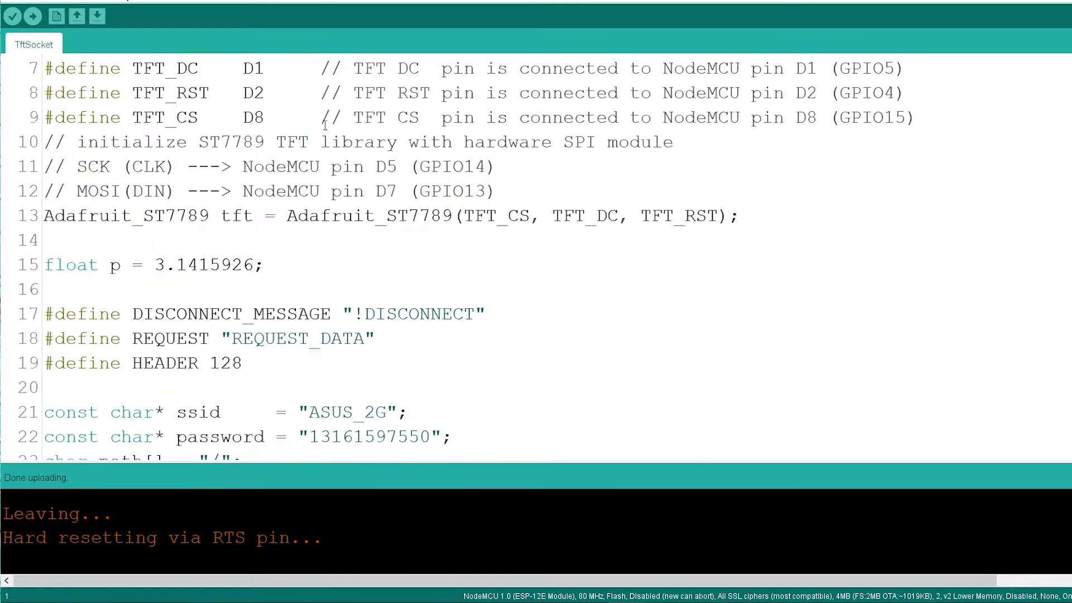
pyautogui.scroll(-1, 392, 157)
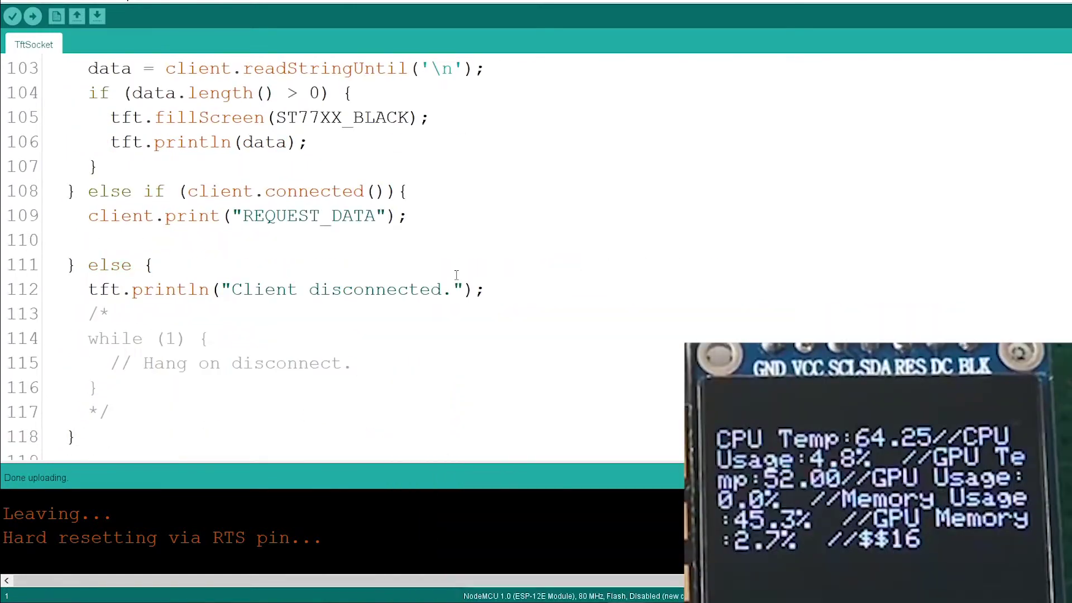
pyautogui.scroll(-1, 456, 276)
pyautogui.scroll(-8, 455, 275)
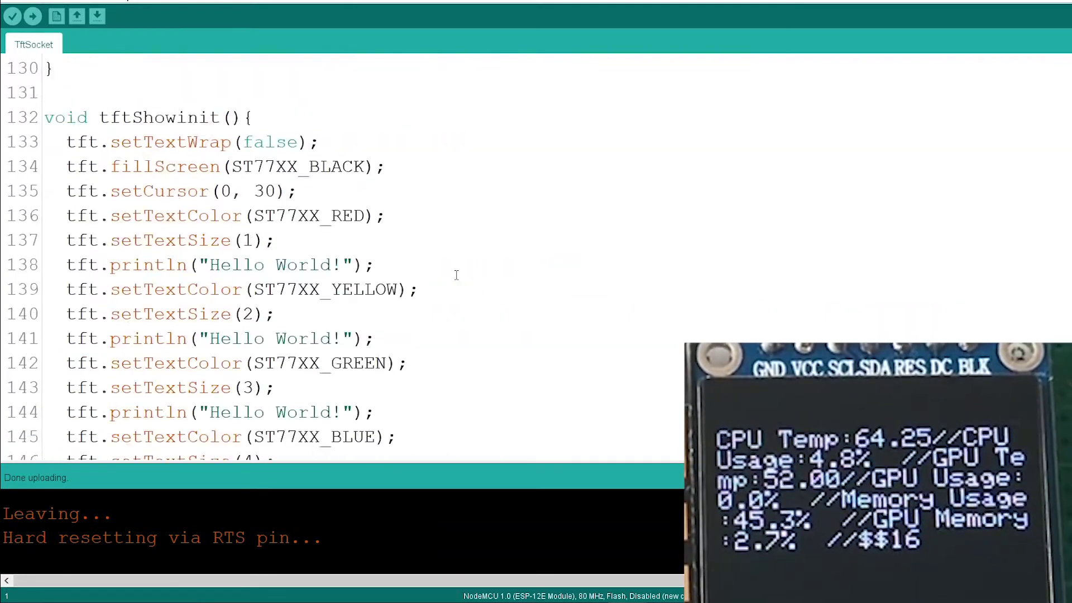
pyautogui.scroll(-2, 455, 275)
pyautogui.scroll(-4, 456, 275)
pyautogui.scroll(-2, 456, 274)
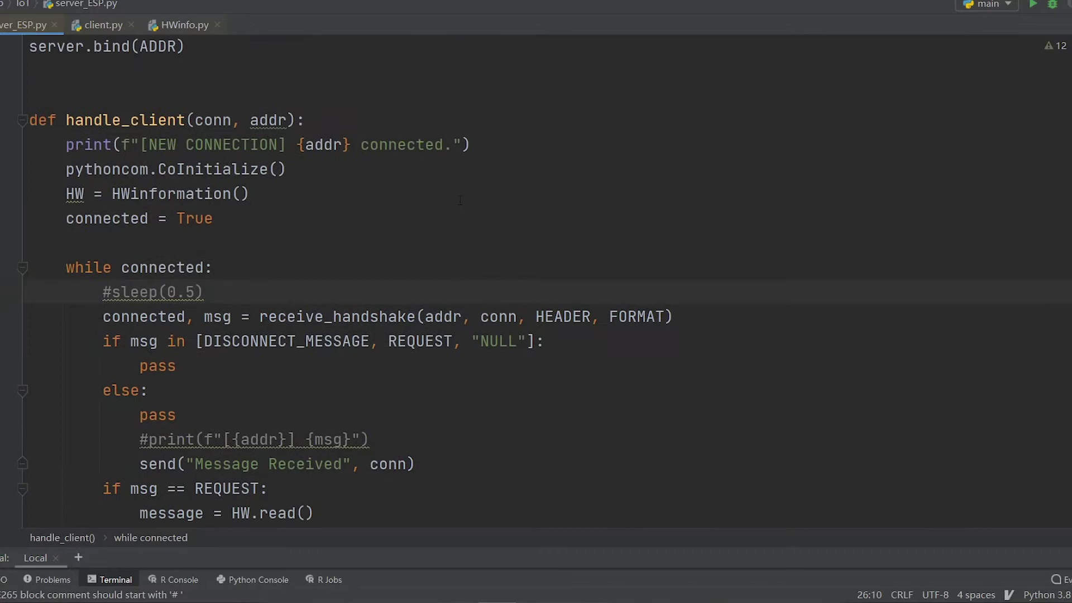
# Uncomment the sleep(0.5) line in the server's client-handling loop.
pyautogui.press('BackSpace')
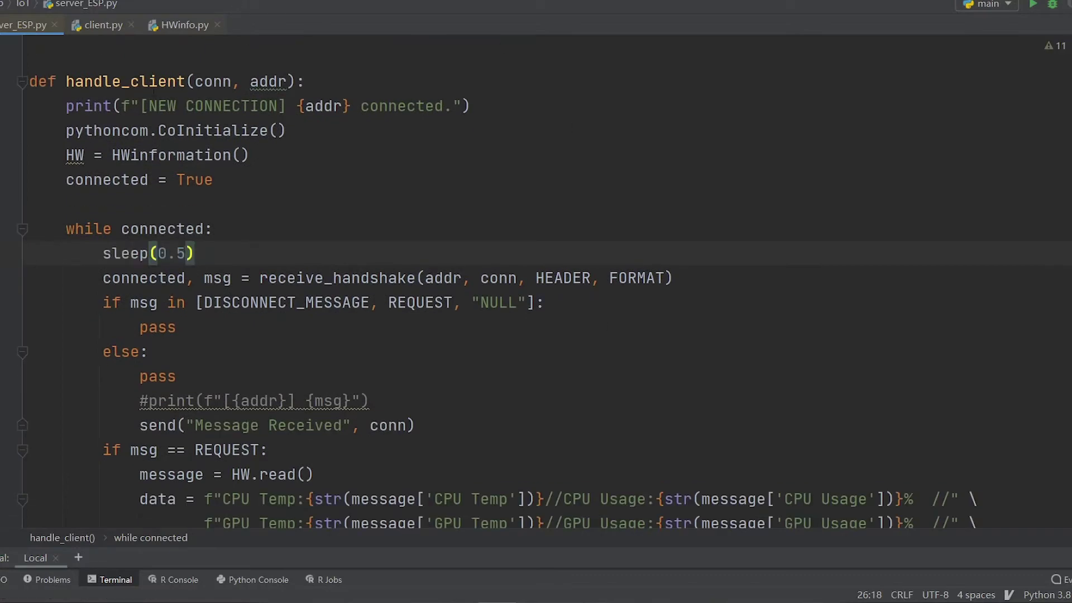
pyautogui.scroll(-3, 219, 255)
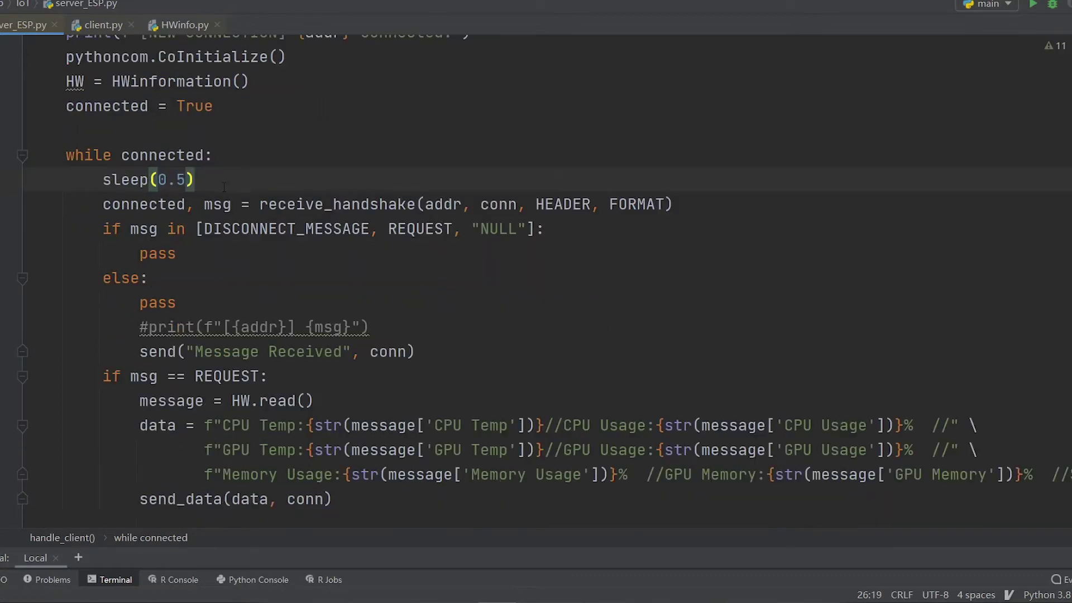
pyautogui.scroll(-3, 202, 180)
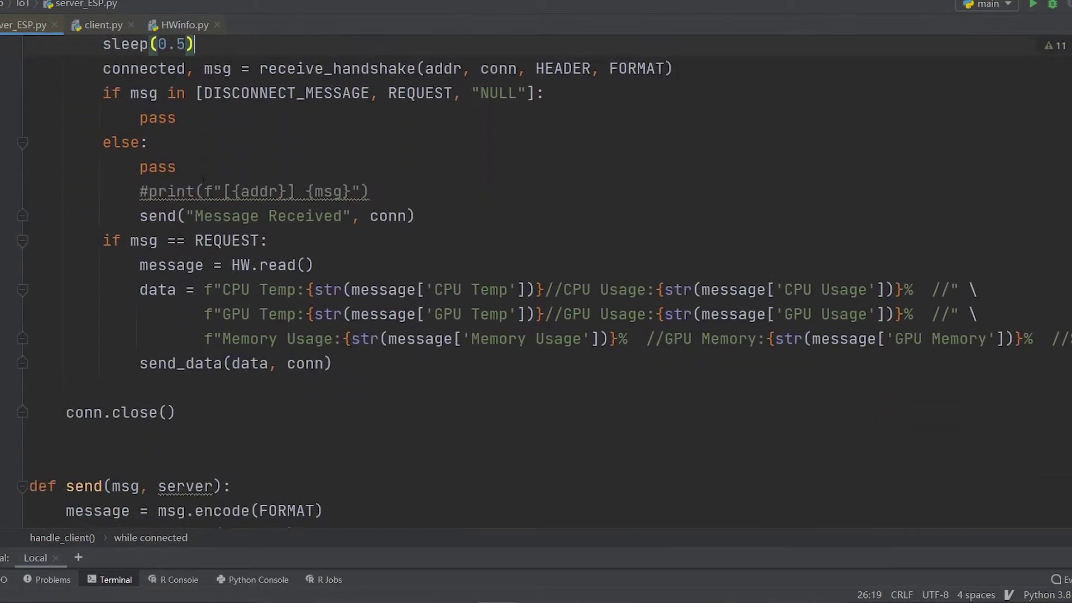